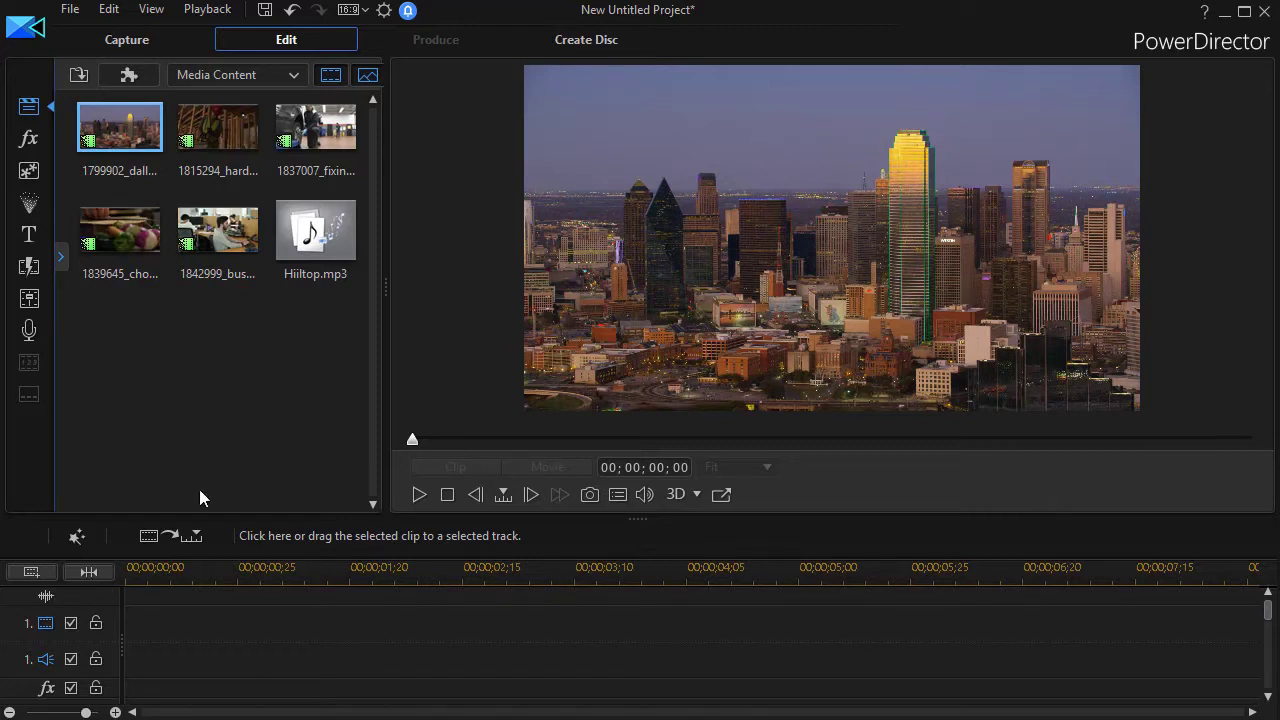
Preview the Dallas aerial clip, then put it on video track 1 and Hiiltop.mp3 on audio track 1.
{"action": "left_click", "coordinate": [418, 496]}
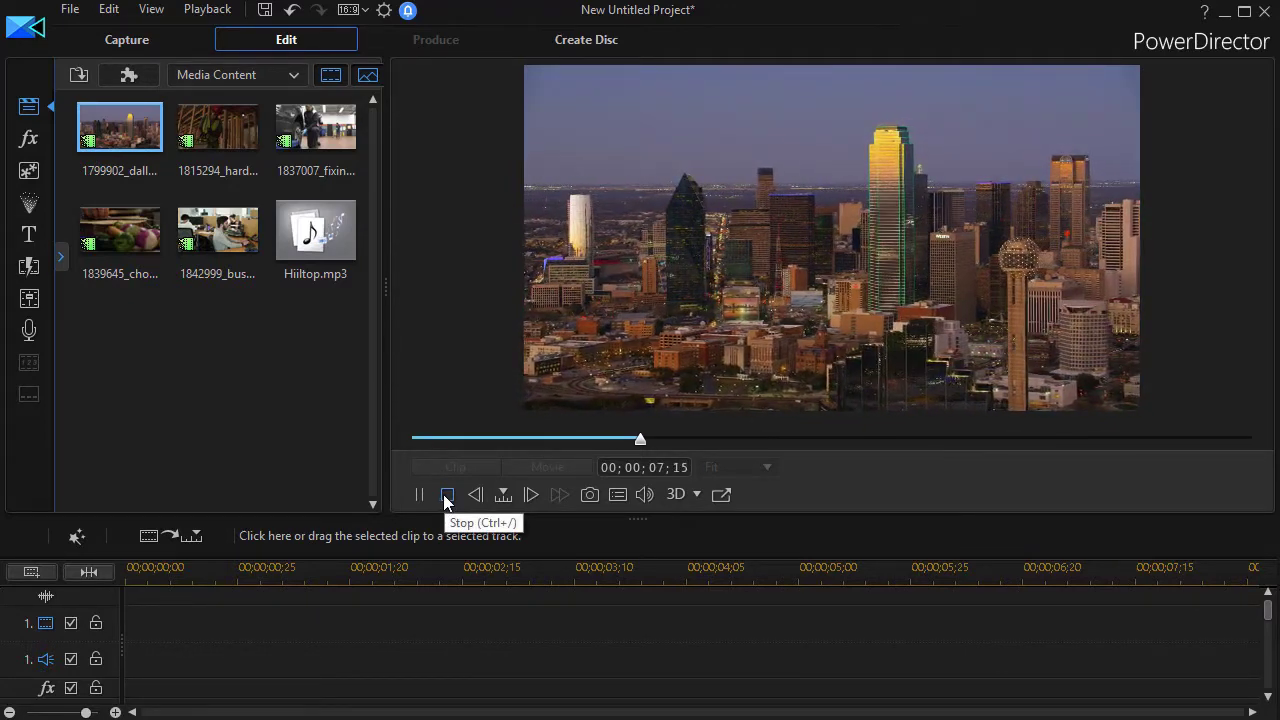
{"action": "left_click", "coordinate": [446, 495]}
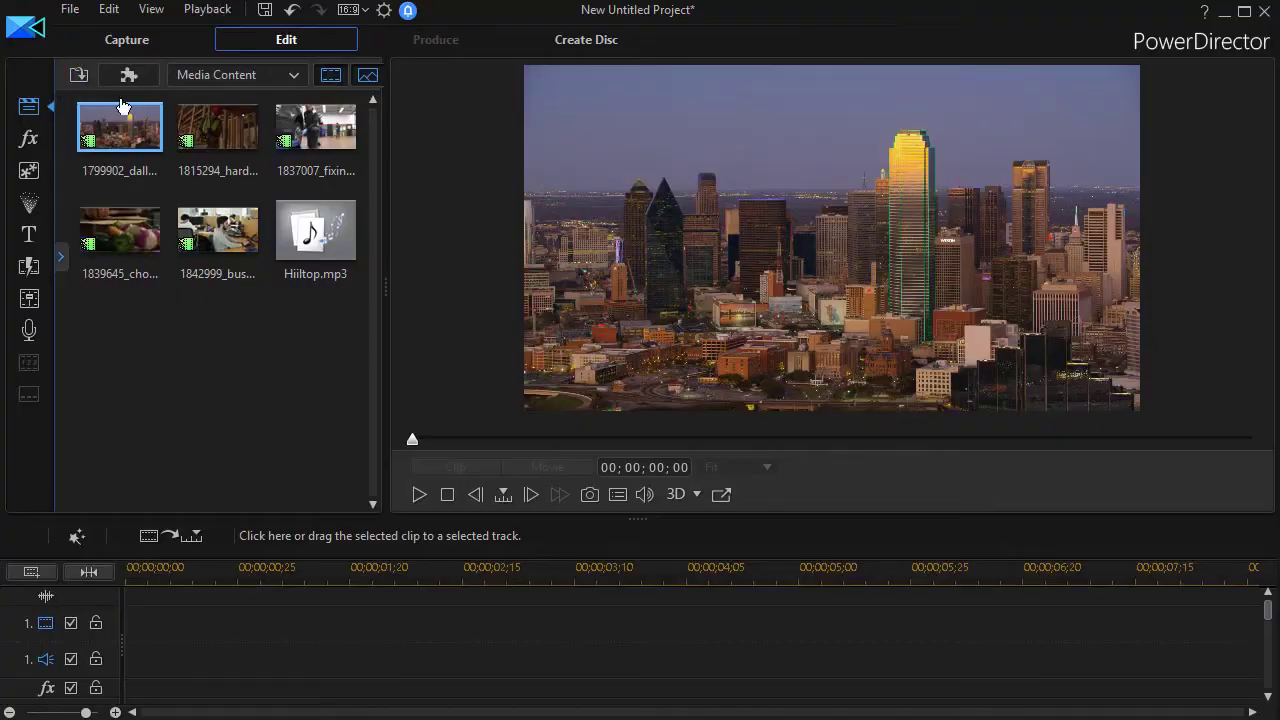
{"action": "left_click_drag", "start_coordinate": [120, 135], "coordinate": [94, 650]}
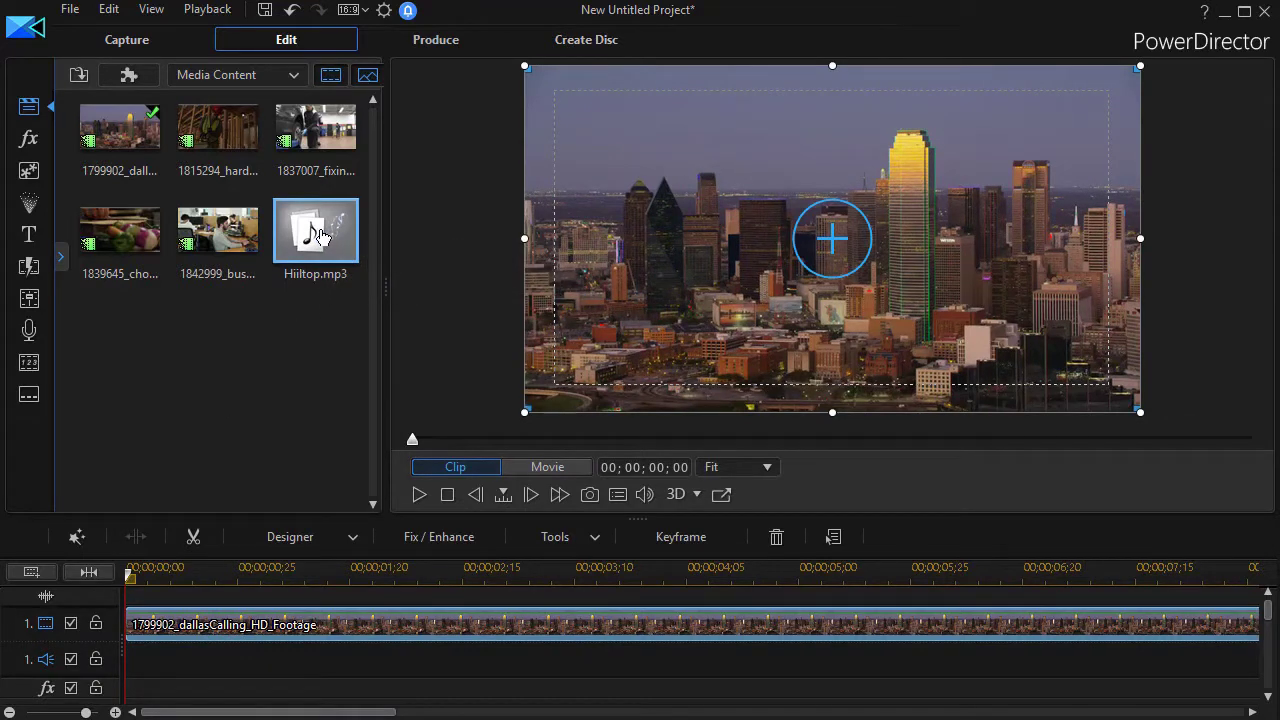
{"action": "left_click_drag", "start_coordinate": [316, 233], "coordinate": [112, 660]}
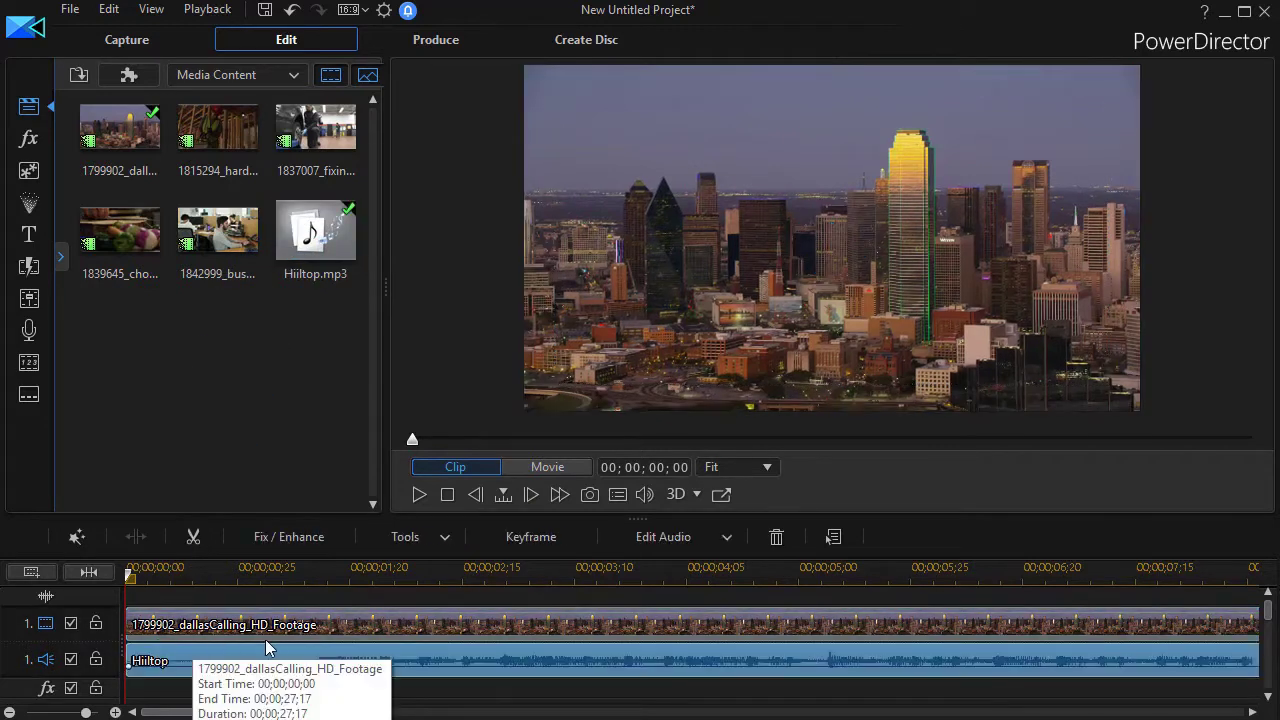
{"action": "left_click", "coordinate": [533, 470]}
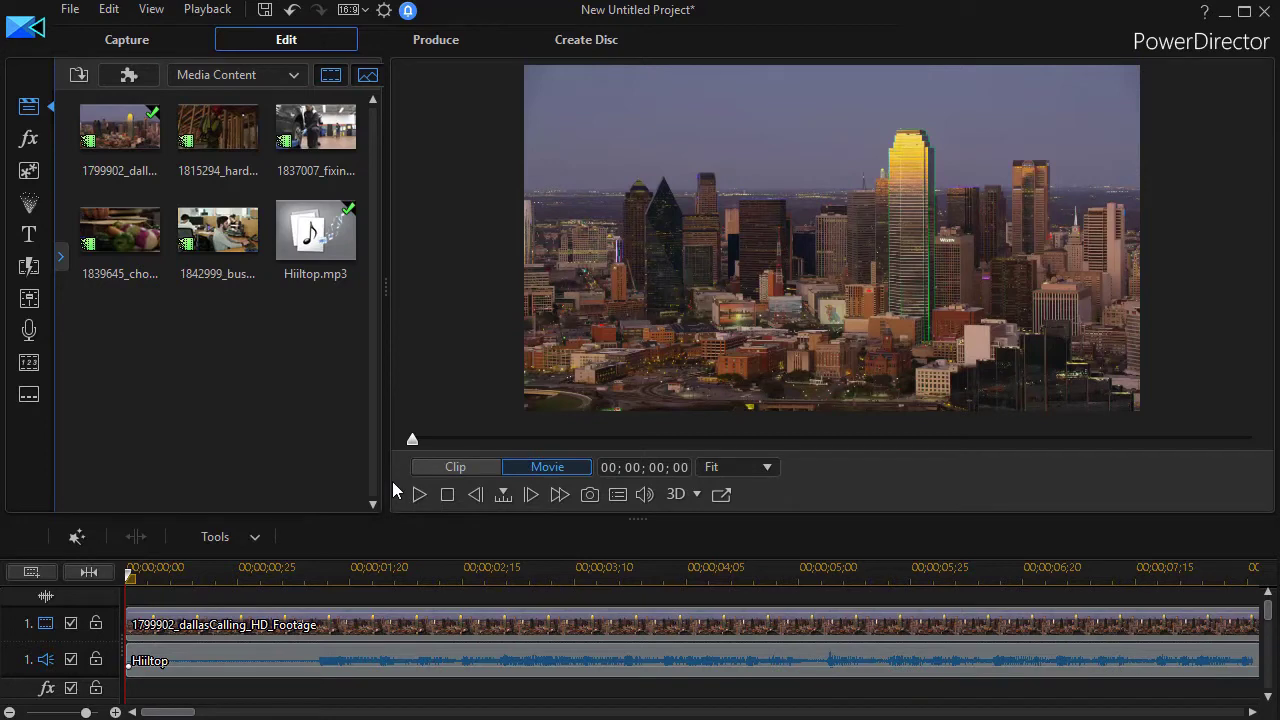
{"action": "key", "text": "space"}
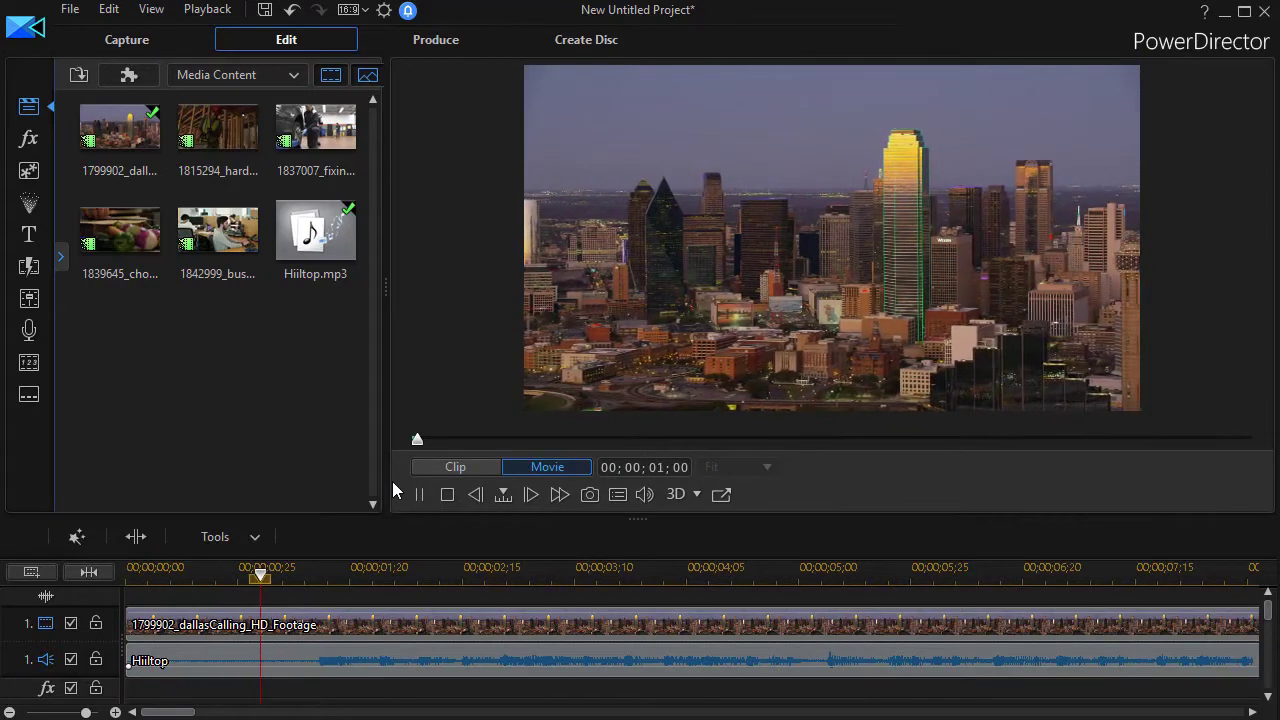
{"action": "key", "text": "space"}
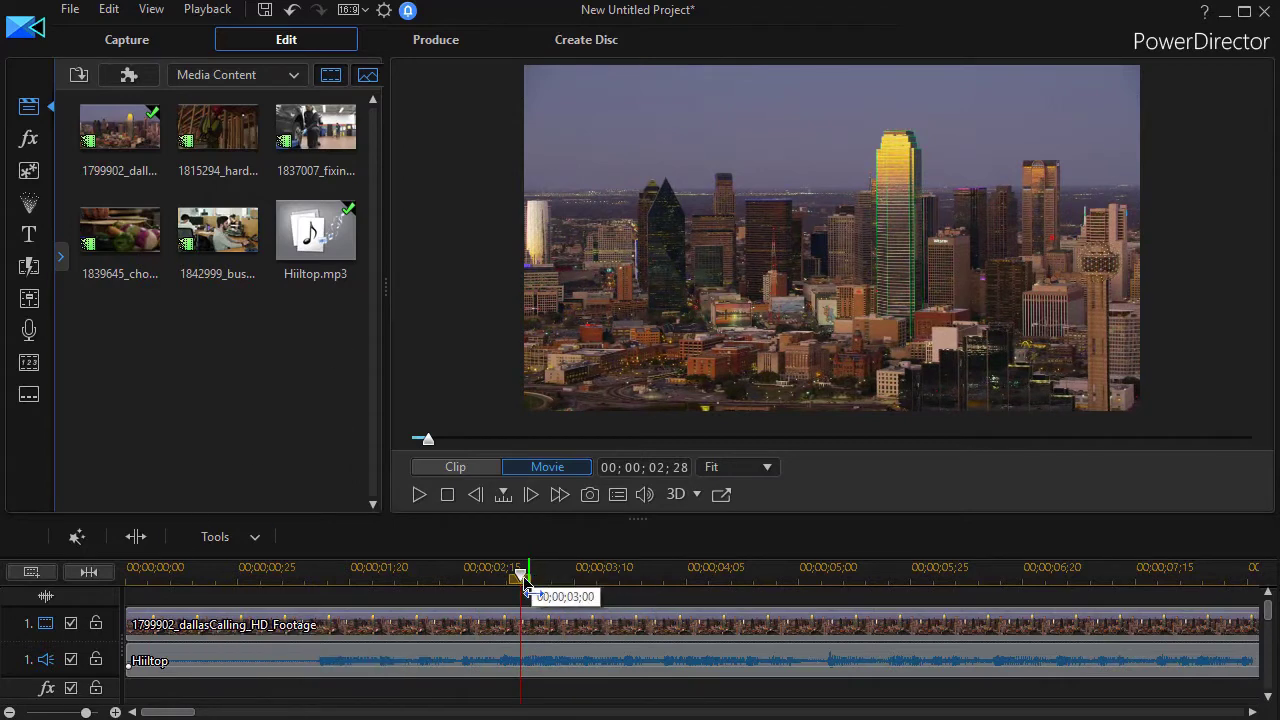
{"action": "left_click_drag", "start_coordinate": [521, 580], "coordinate": [316, 610]}
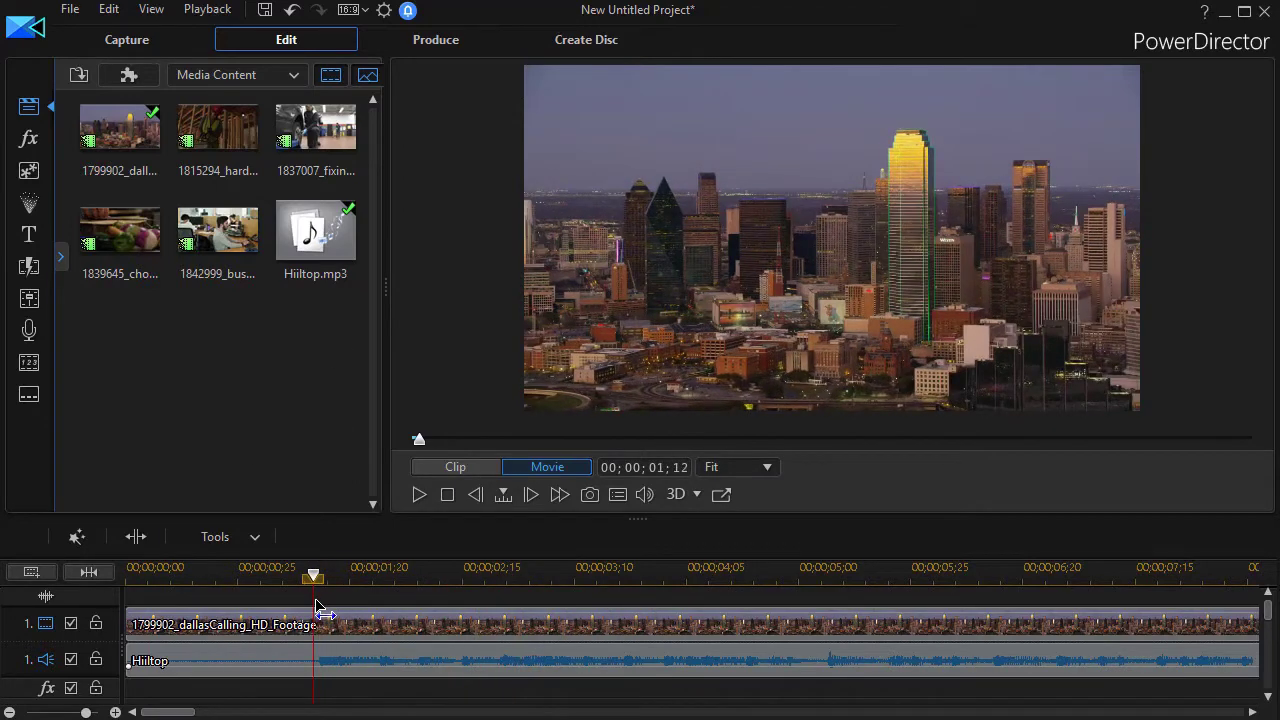
{"action": "left_click", "coordinate": [277, 663]}
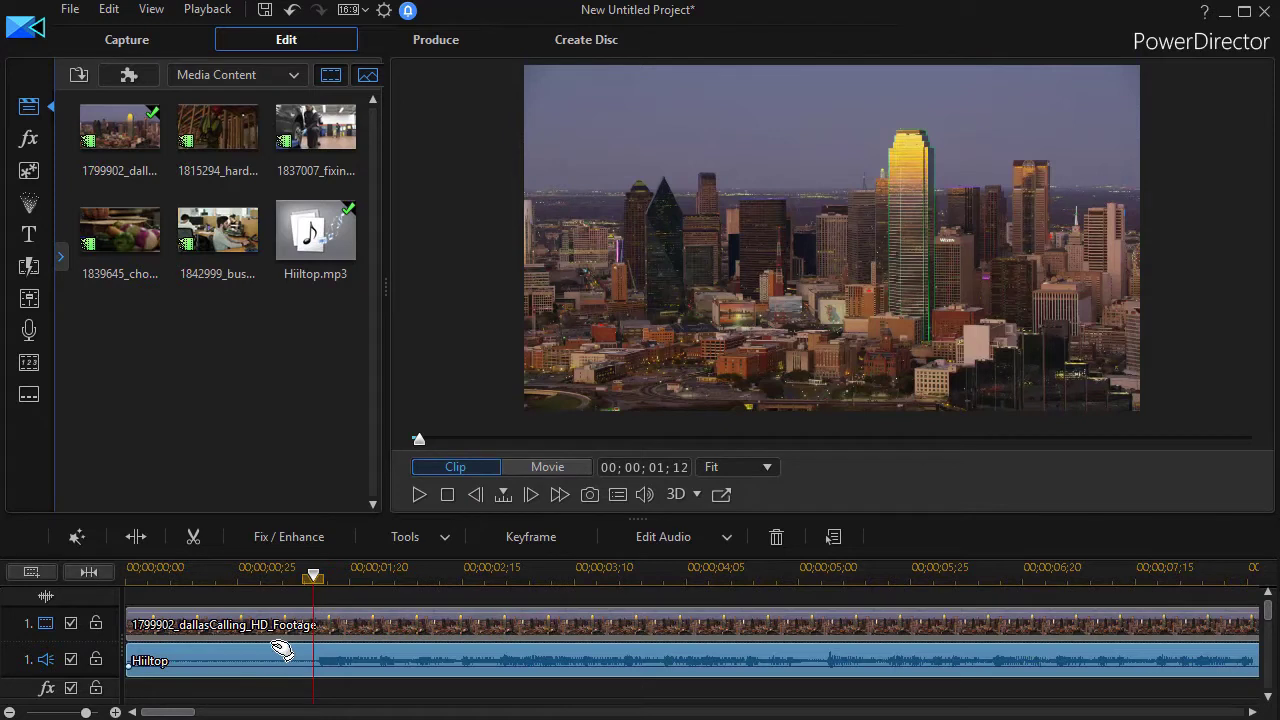
{"action": "key", "text": "ctrl+t"}
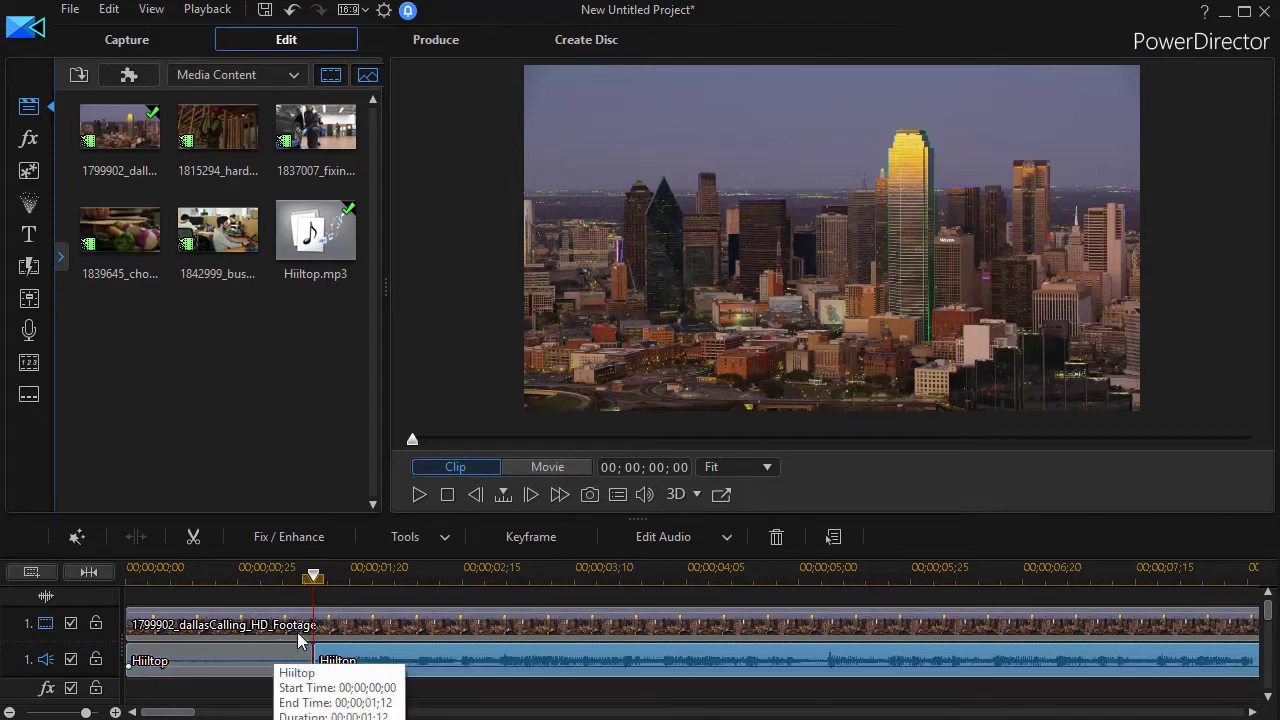
{"action": "left_click", "coordinate": [226, 664]}
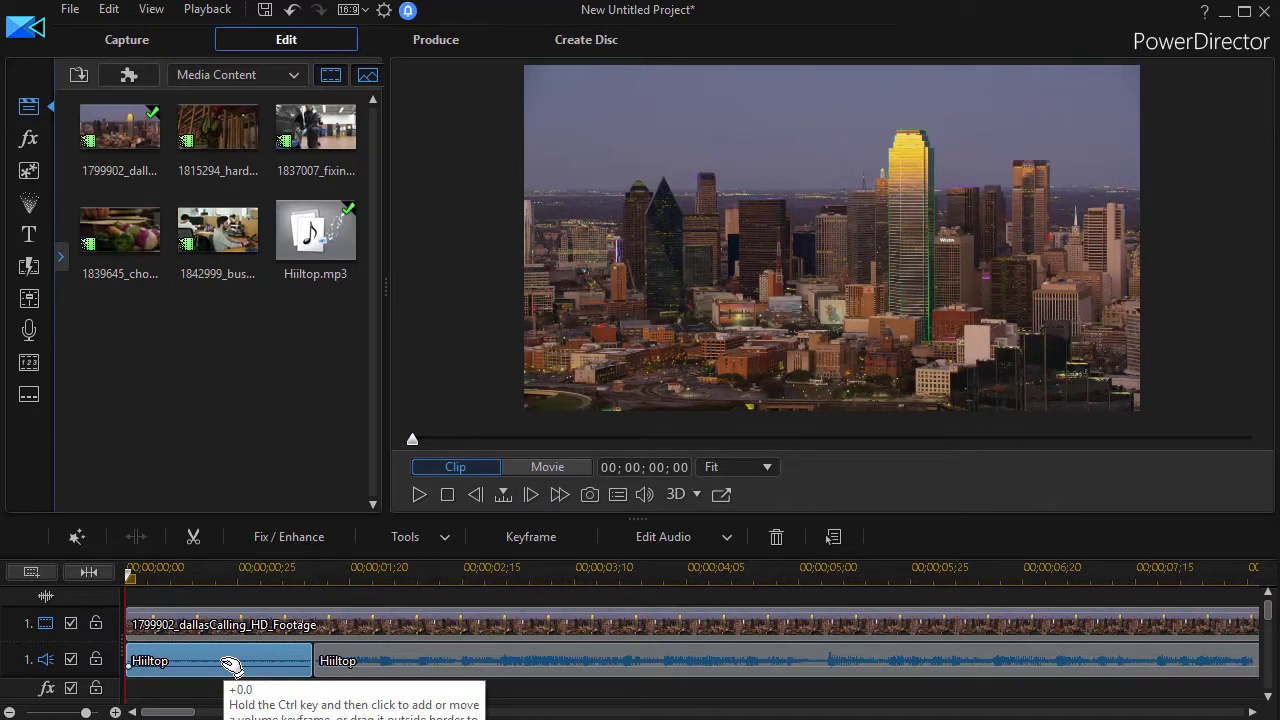
{"action": "key", "text": "ctrl+z"}
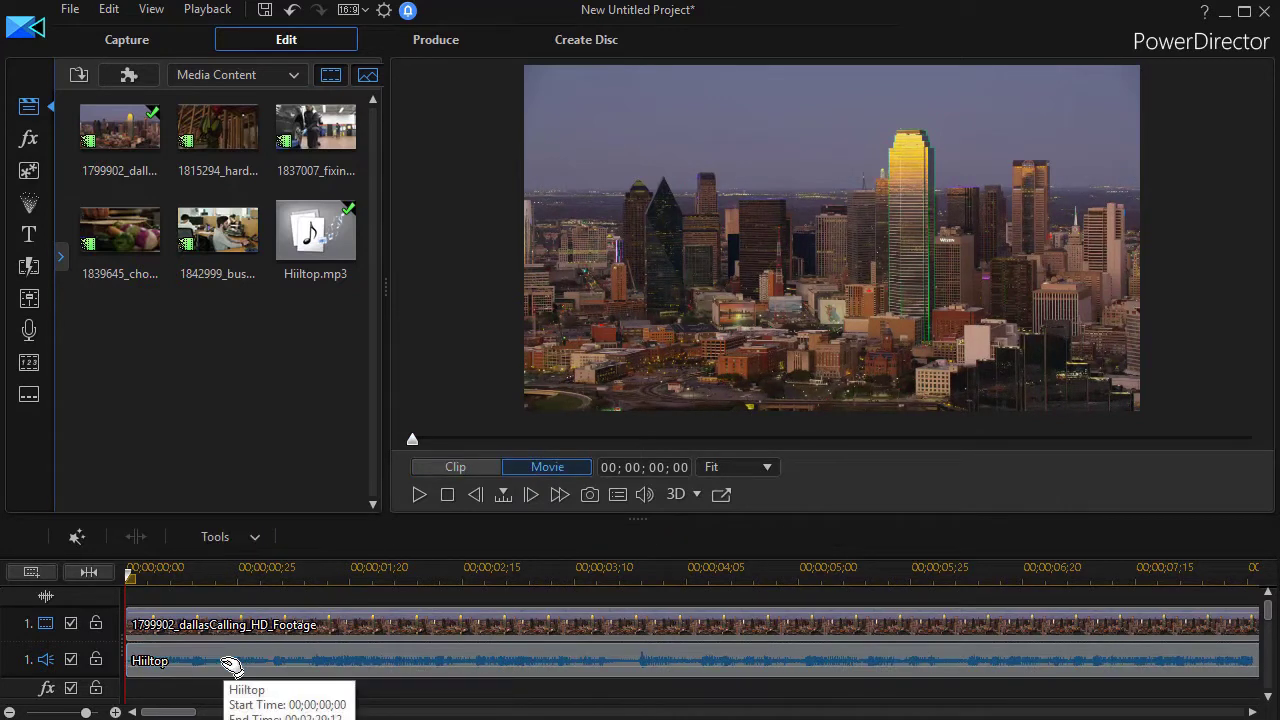
{"action": "left_click", "coordinate": [418, 496]}
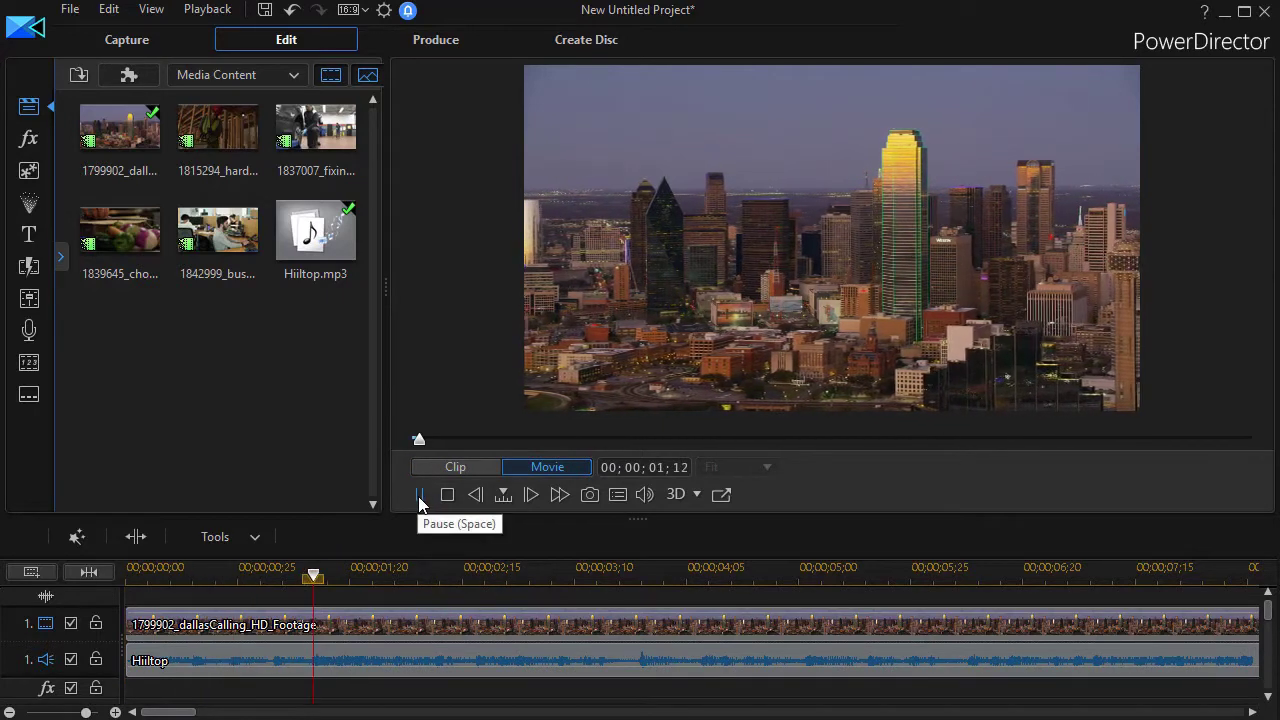
{"action": "left_click", "coordinate": [418, 495]}
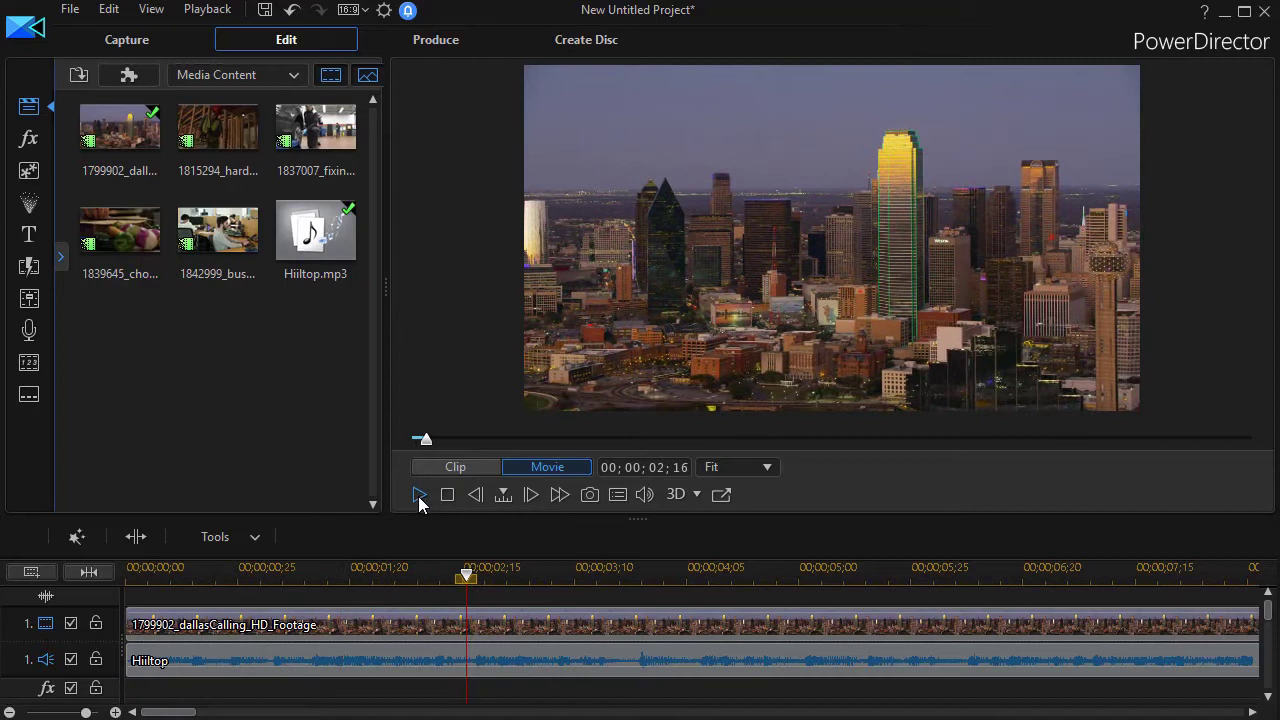
{"action": "left_click", "coordinate": [540, 658]}
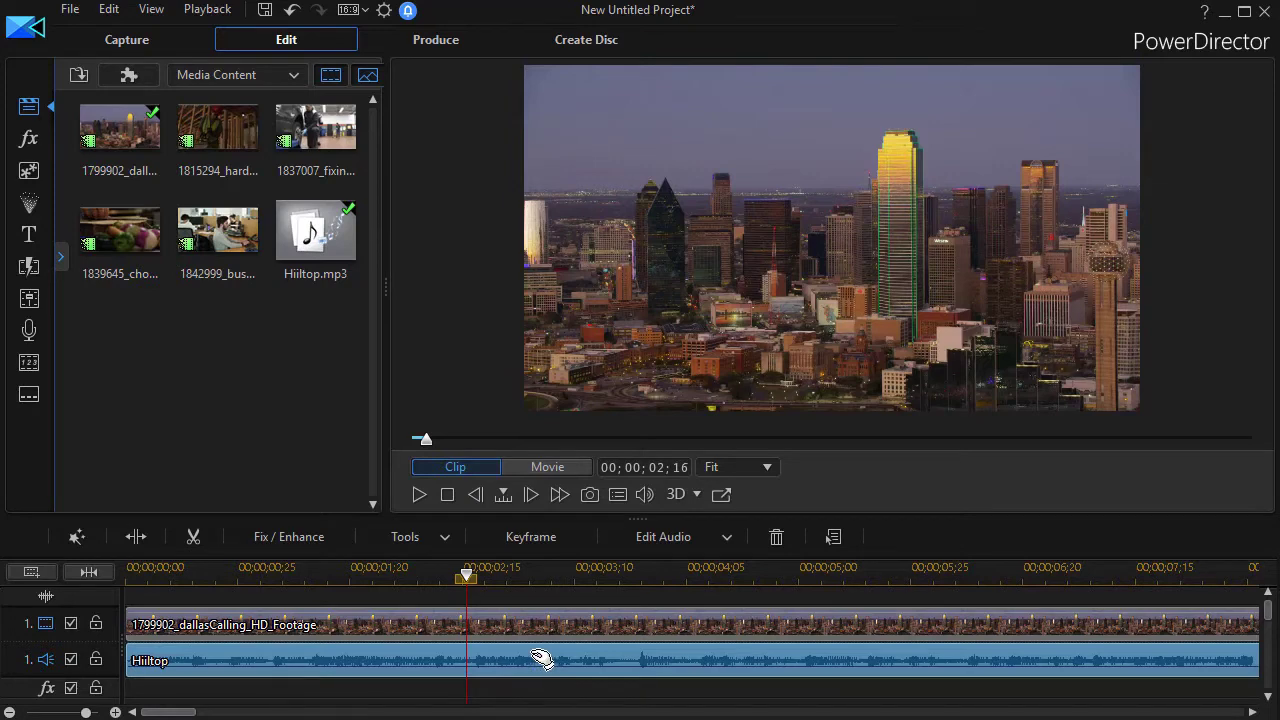
Run Automatic Music Beat Detection on the Hiiltop clip and dismiss the restricted-audio warning.
{"action": "right_click", "coordinate": [536, 658]}
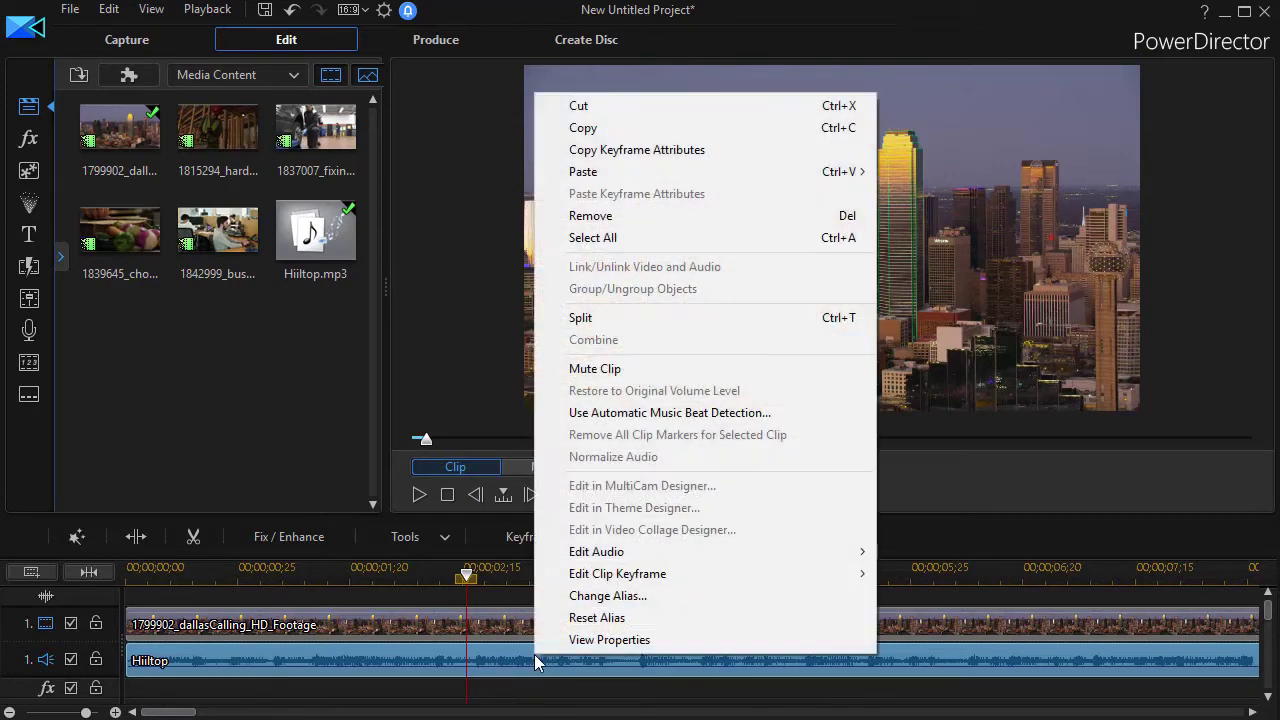
{"action": "left_click", "coordinate": [611, 413]}
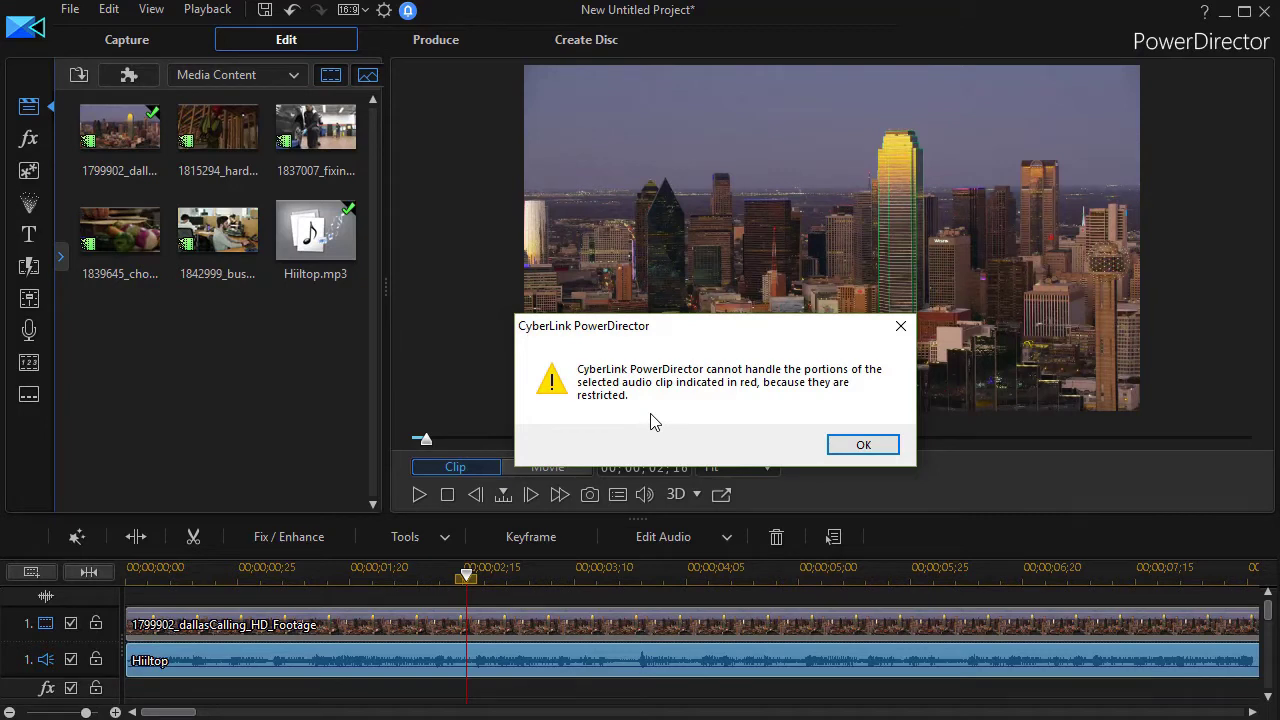
{"action": "left_click", "coordinate": [864, 446]}
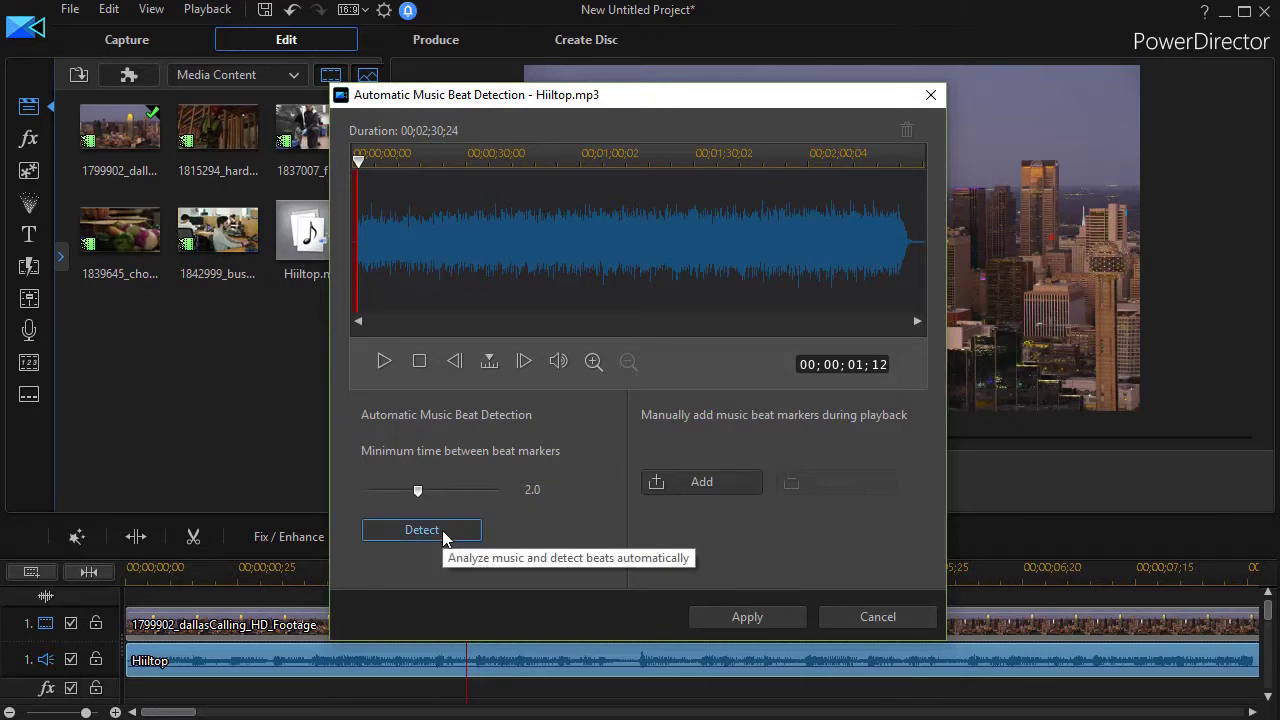
Detect Hiiltop.mp3's beats with a 2.0 minimum gap and apply the markers to the timeline.
{"action": "left_click", "coordinate": [444, 537]}
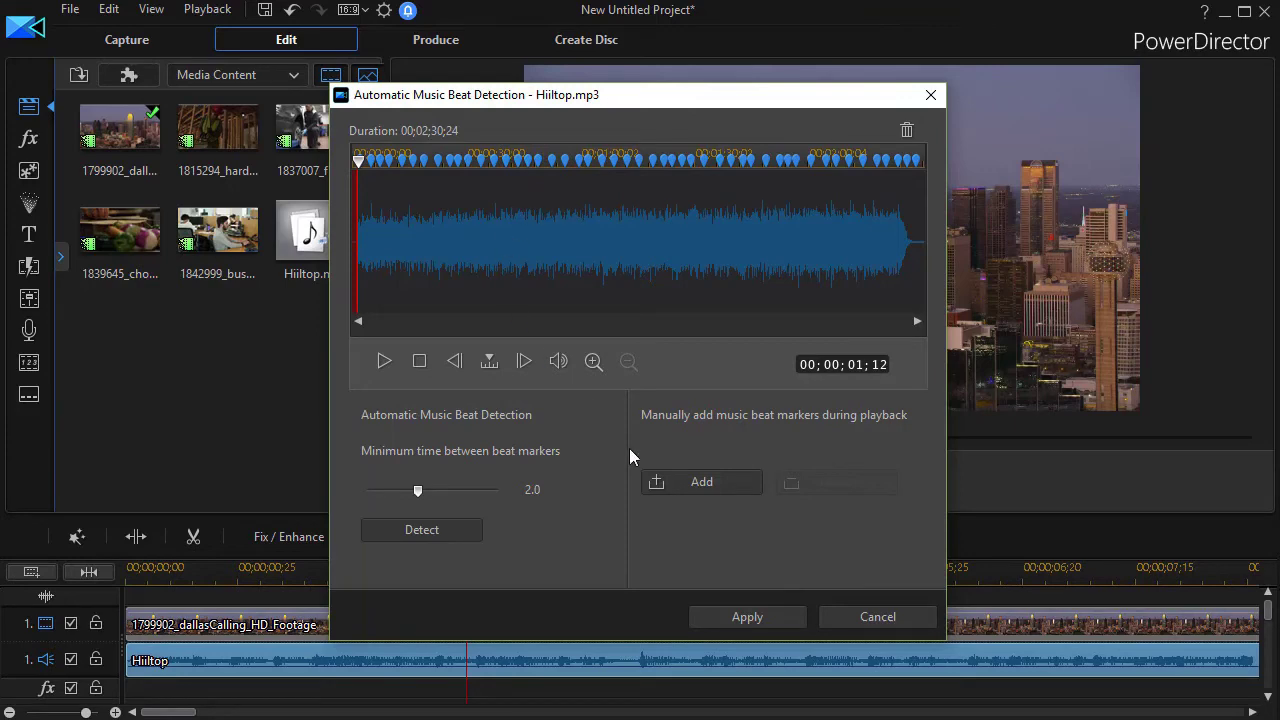
{"action": "left_click", "coordinate": [749, 616]}
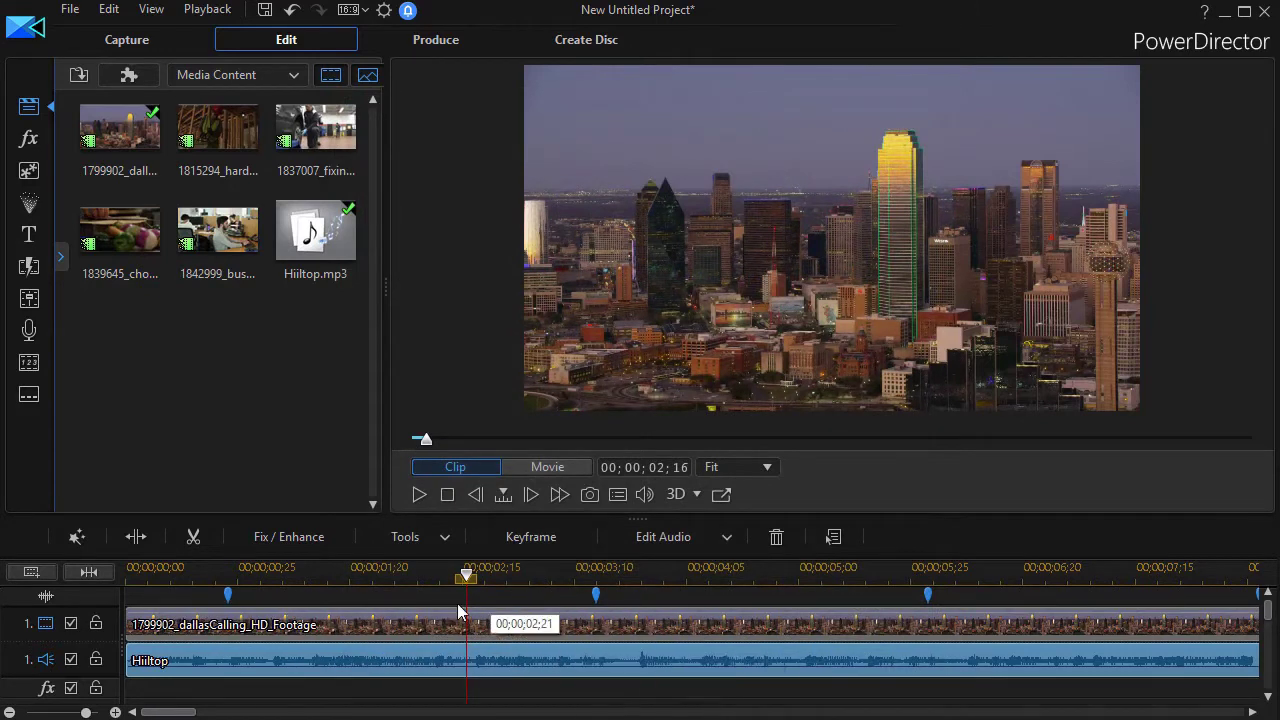
Zoom the timeline out and play, then pause, the project to hear the beat markers against Hiiltop.
{"action": "left_click_drag", "start_coordinate": [592, 578], "coordinate": [55, 590]}
{"action": "left_click", "coordinate": [440, 660]}
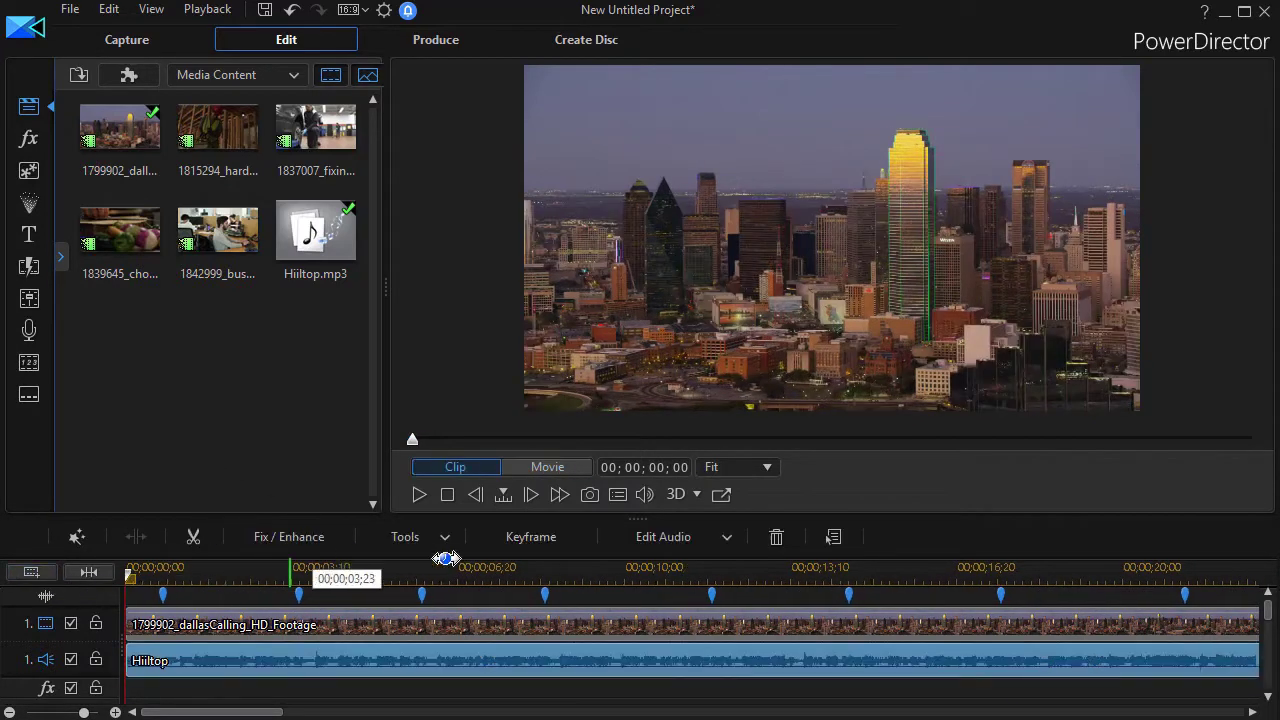
{"action": "left_click", "coordinate": [419, 496]}
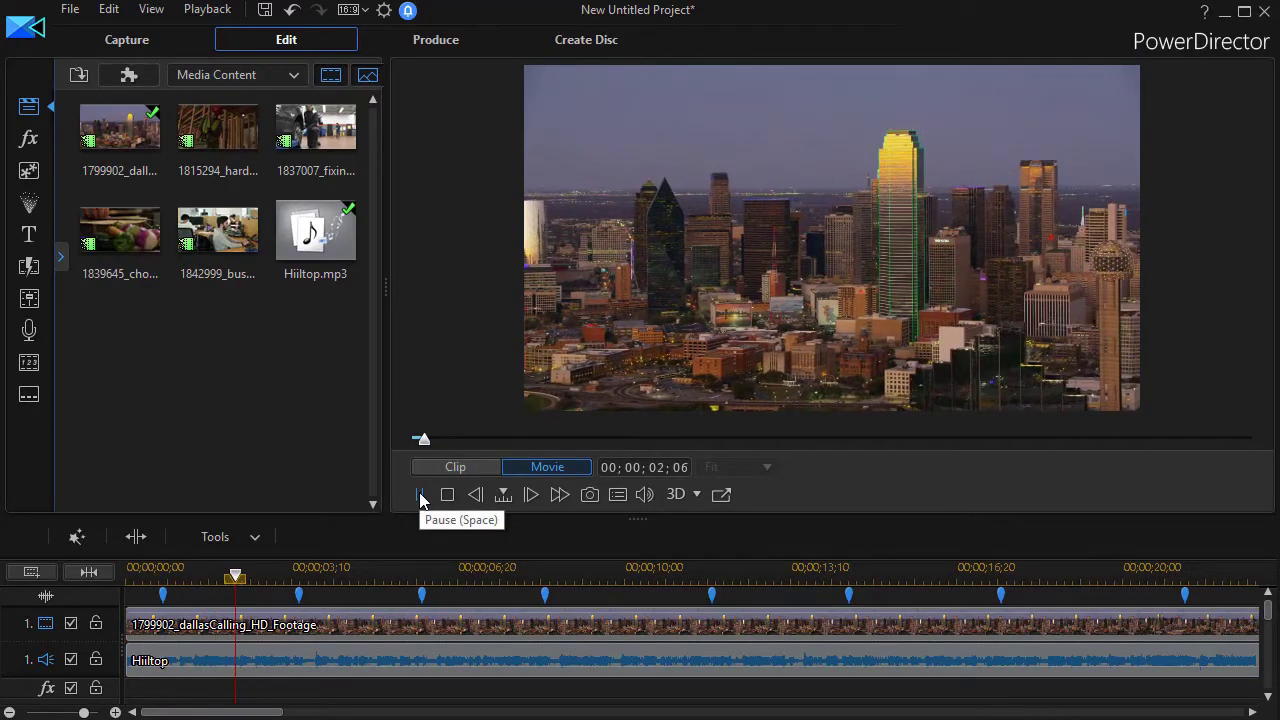
{"action": "left_click", "coordinate": [419, 495]}
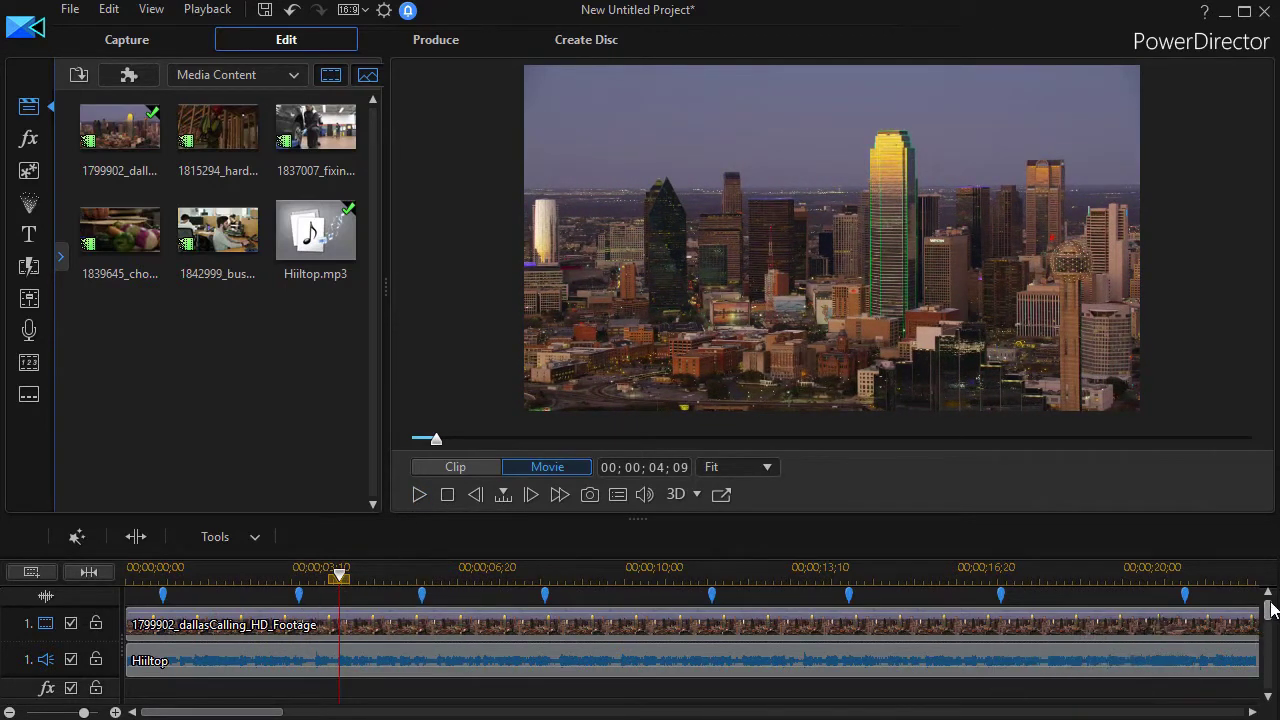
Drop busyTypingAway onto track 2 at the second beat marker and play back from the start.
{"action": "left_click_drag", "start_coordinate": [635, 519], "coordinate": [624, 425]}
{"action": "left_click_drag", "start_coordinate": [216, 230], "coordinate": [300, 630]}
{"action": "left_click_drag", "start_coordinate": [341, 490], "coordinate": [130, 490]}
{"action": "left_click", "coordinate": [150, 530]}
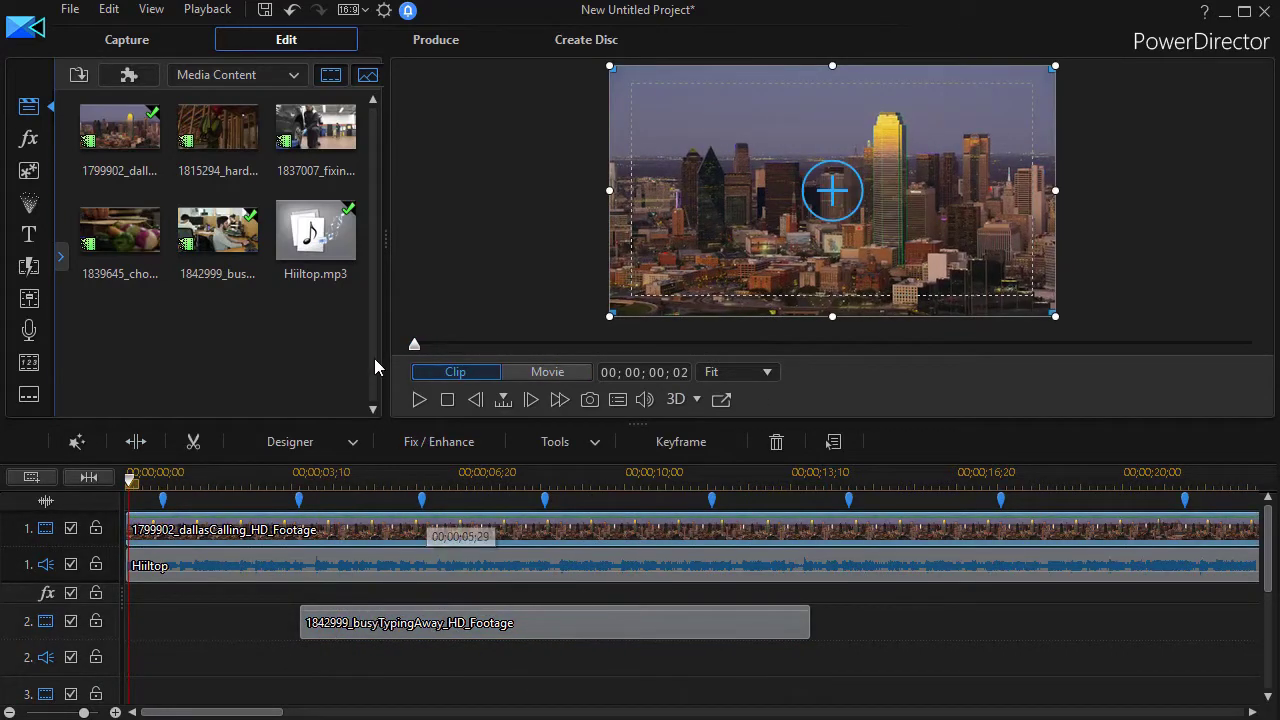
{"action": "left_click", "coordinate": [420, 400]}
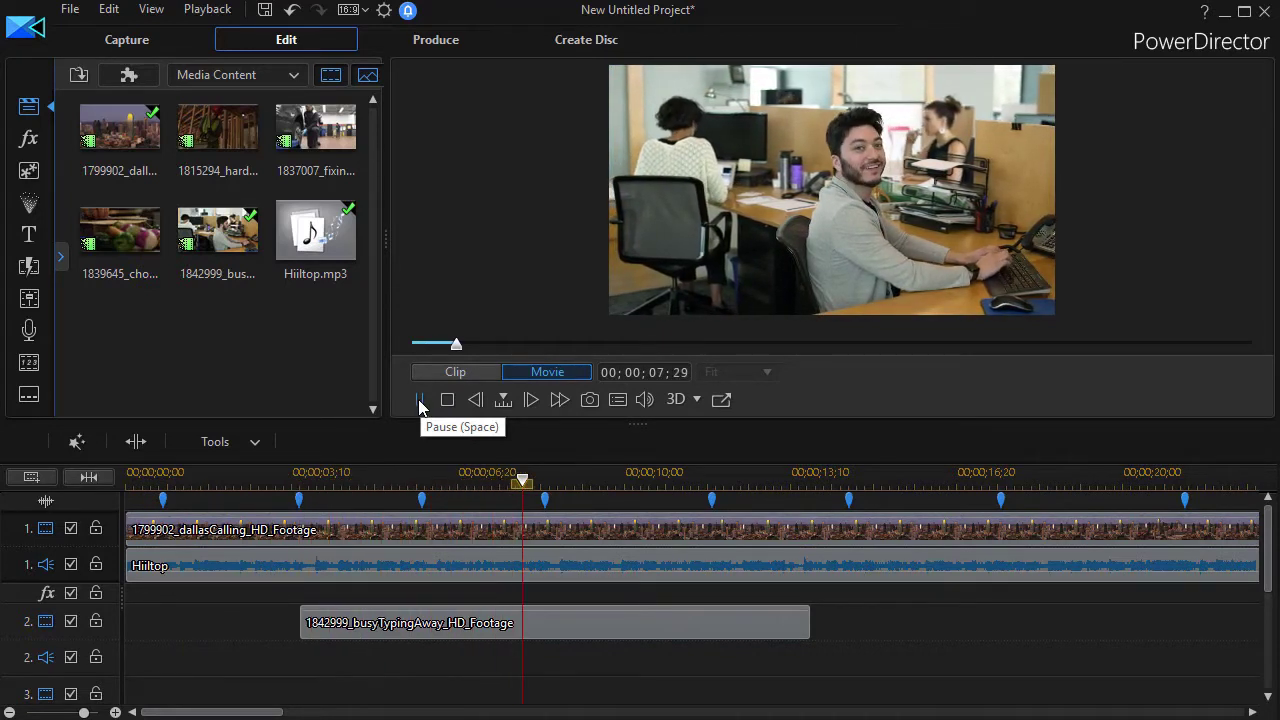
{"action": "left_click", "coordinate": [420, 401]}
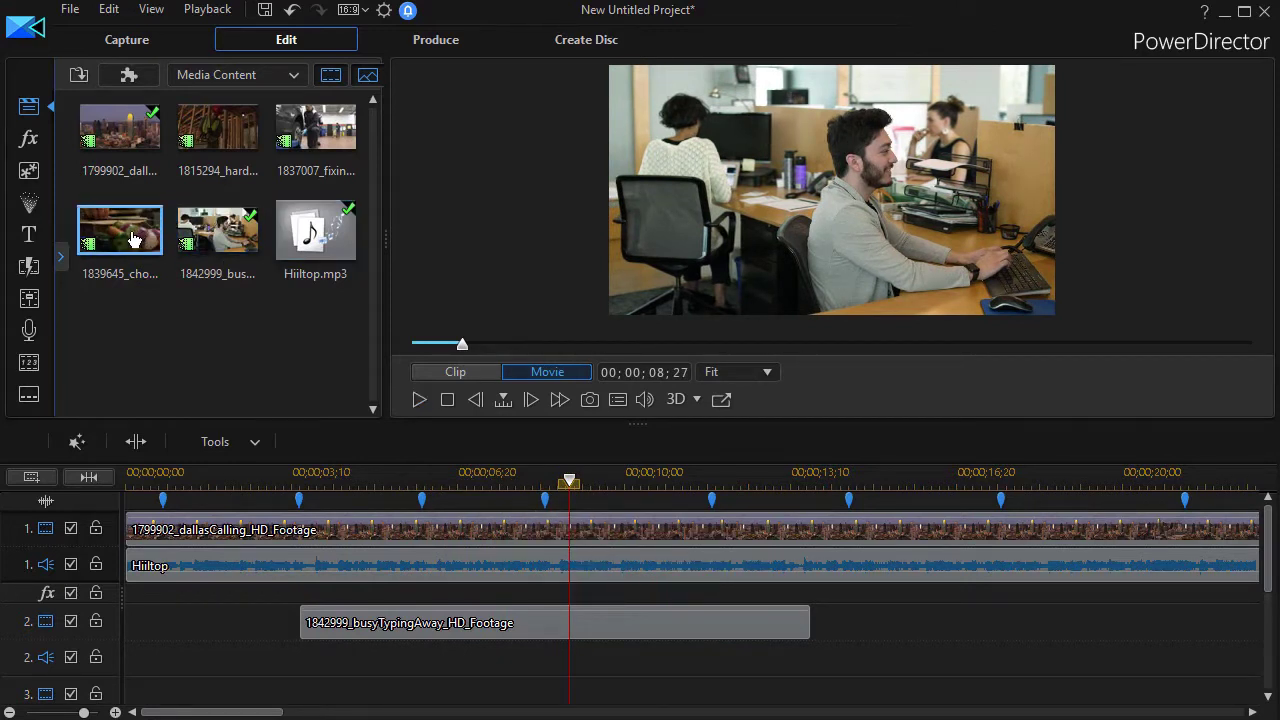
Drop choppingVegetables onto track 3 at the fourth beat marker and replay from about 00;00;02;21.
{"action": "mouse_move", "coordinate": [136, 240]}
{"action": "left_mouse_down"}
{"action": "mouse_move", "coordinate": [153, 390]}
{"action": "mouse_move", "coordinate": [449, 666]}
{"action": "mouse_move", "coordinate": [573, 680]}
{"action": "mouse_move", "coordinate": [548, 684]}
{"action": "left_mouse_up"}
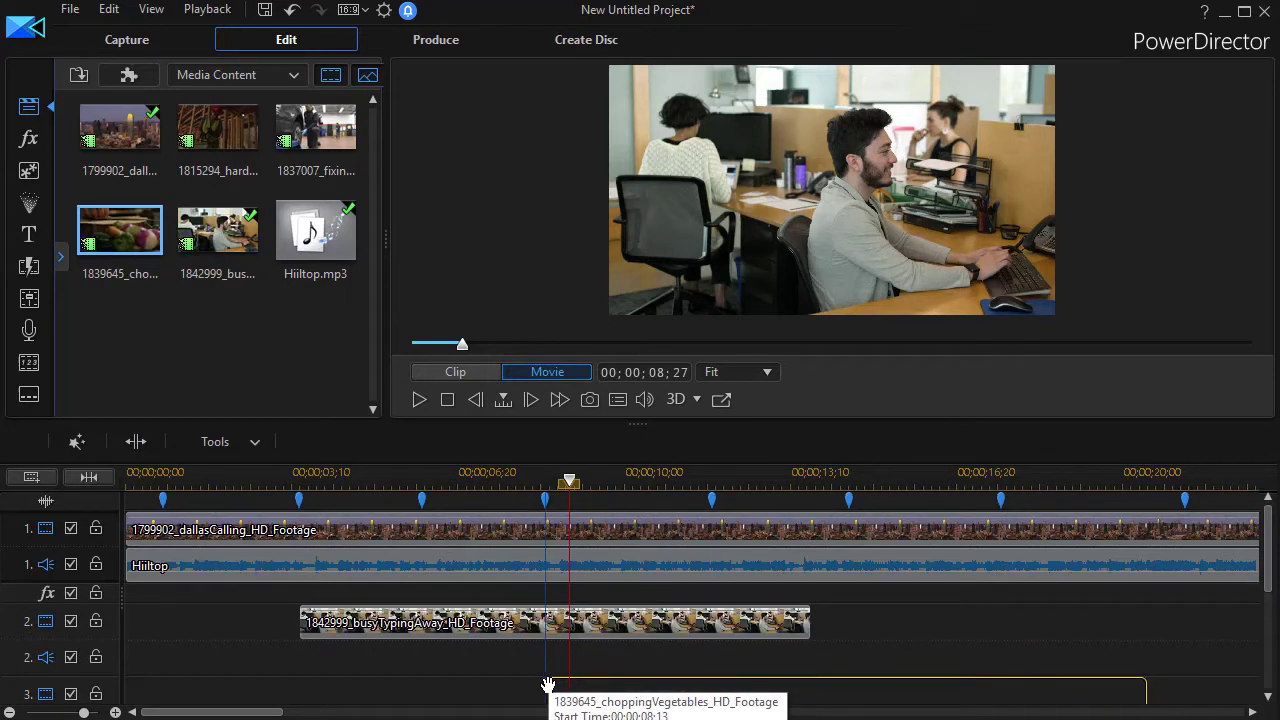
{"action": "left_click_drag", "start_coordinate": [548, 684], "coordinate": [548, 684]}
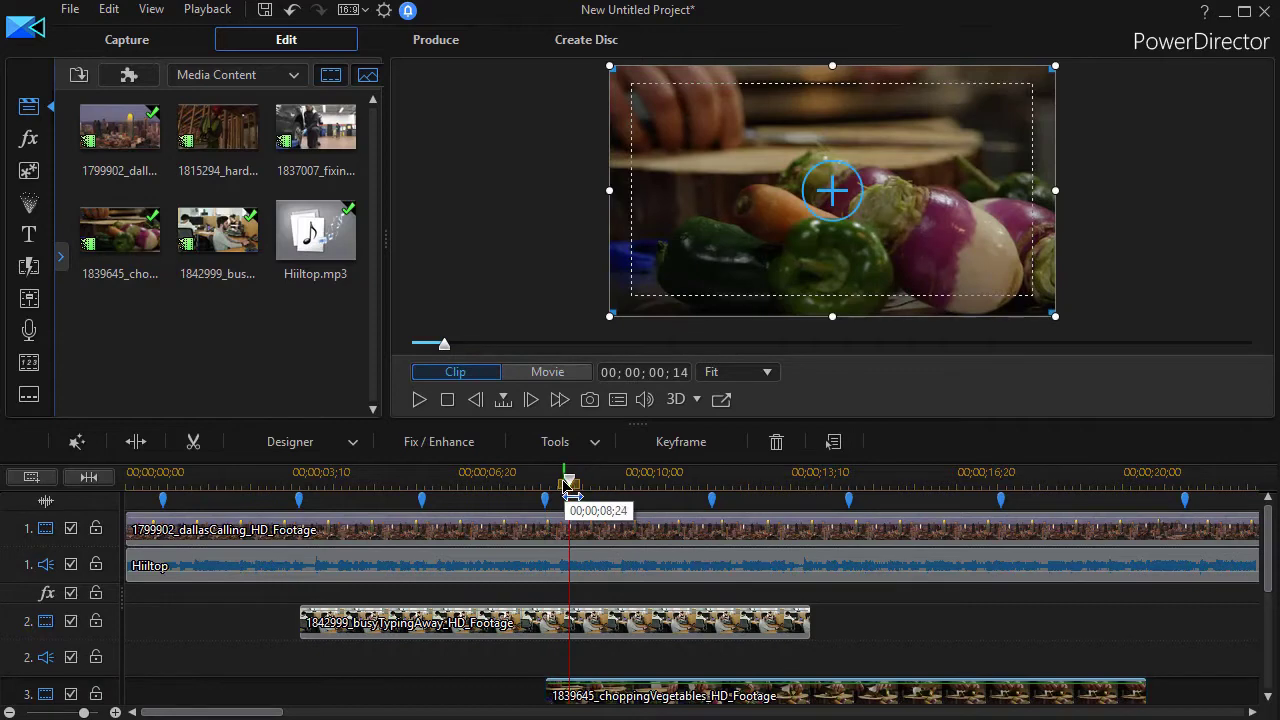
{"action": "left_click_drag", "start_coordinate": [573, 487], "coordinate": [260, 482]}
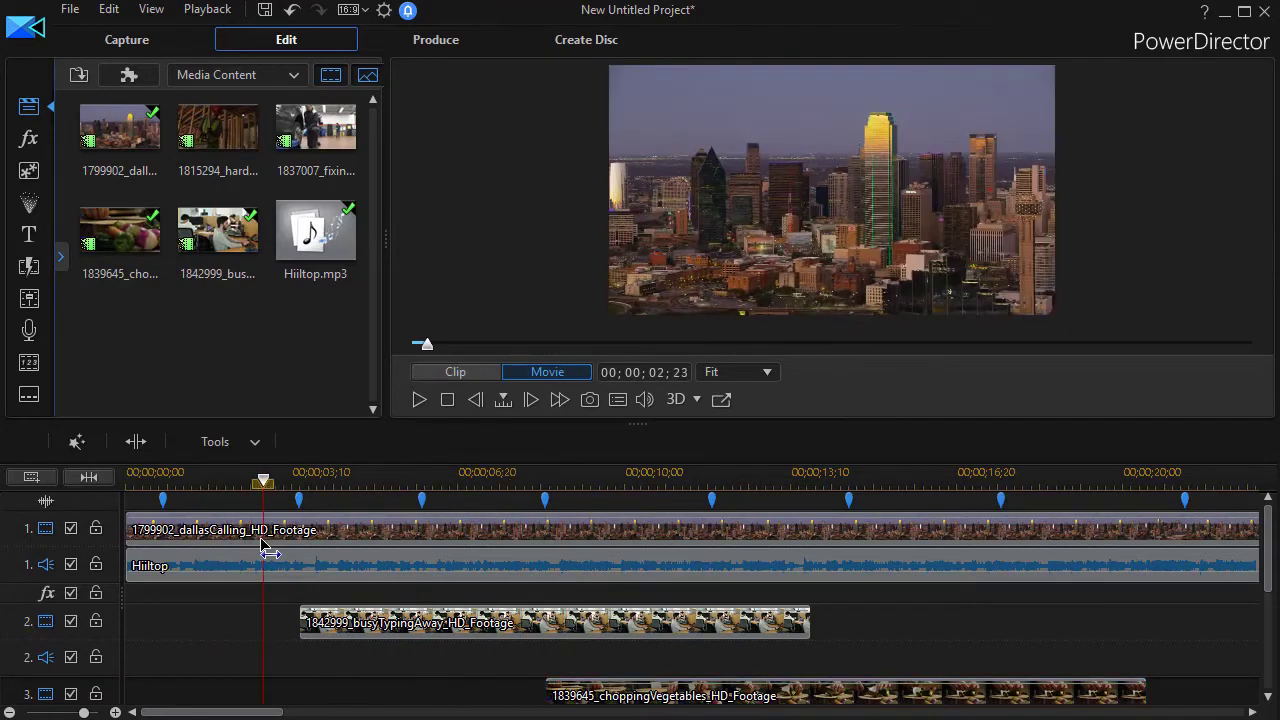
{"action": "left_click", "coordinate": [270, 530]}
{"action": "left_click", "coordinate": [417, 400]}
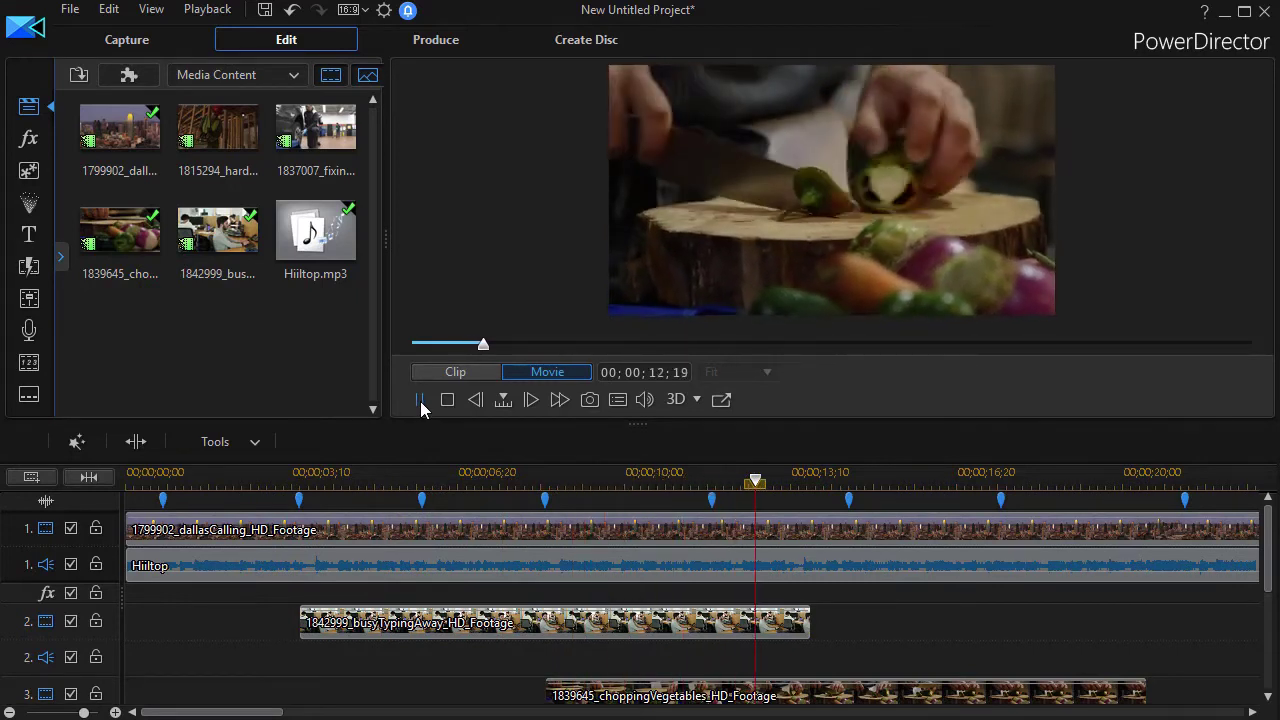
Pause the preview and set the playhead back to about 00;00;13;17.
{"action": "left_click", "coordinate": [420, 401]}
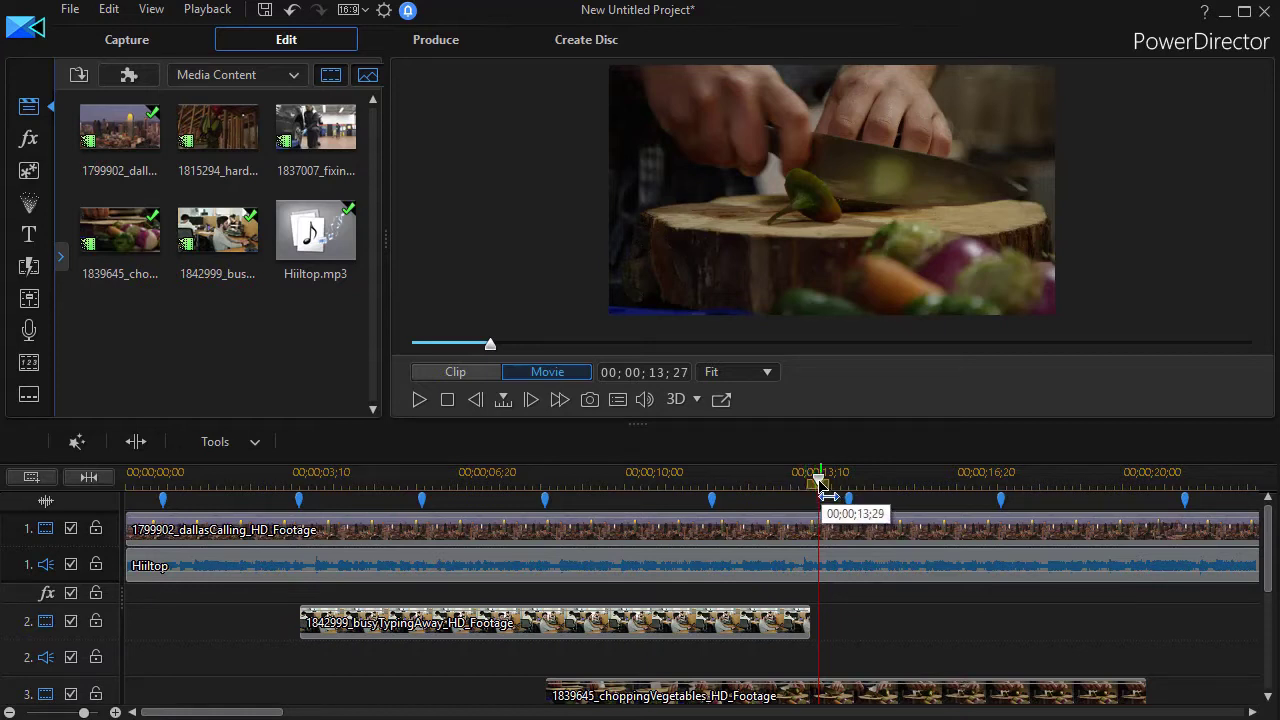
{"action": "left_click_drag", "start_coordinate": [817, 484], "coordinate": [801, 489]}
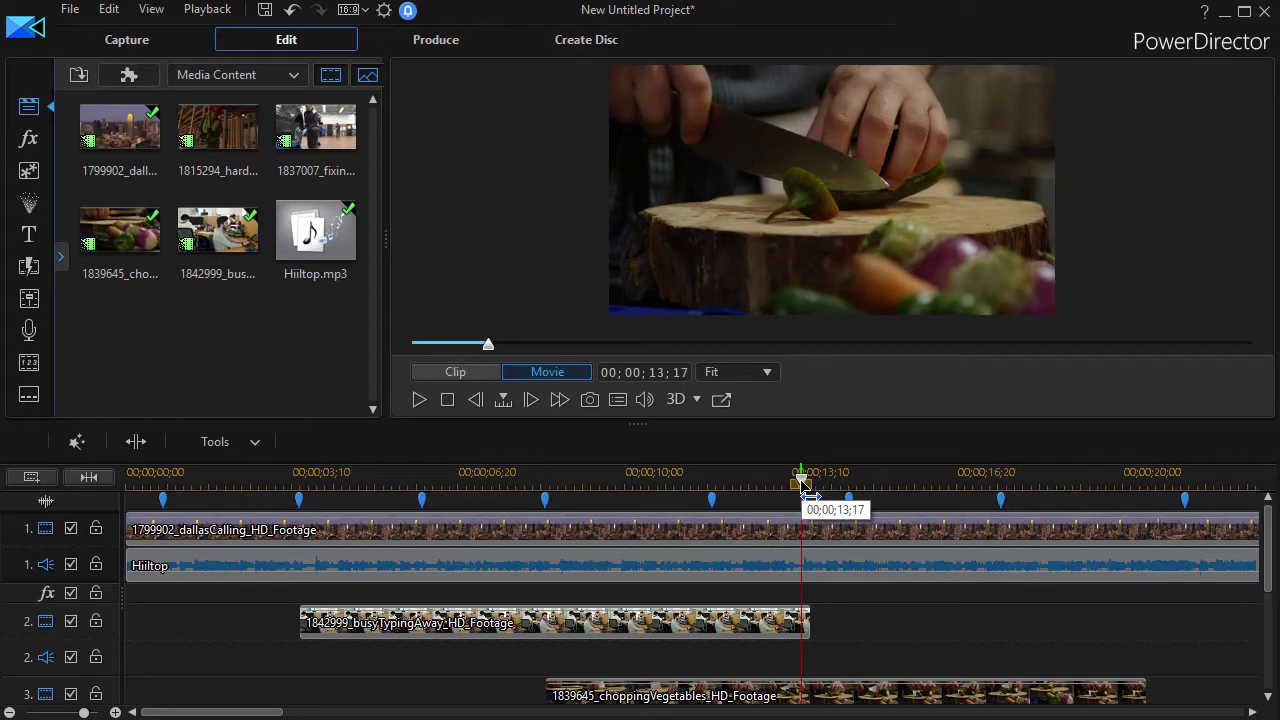
{"action": "right_click", "coordinate": [803, 484]}
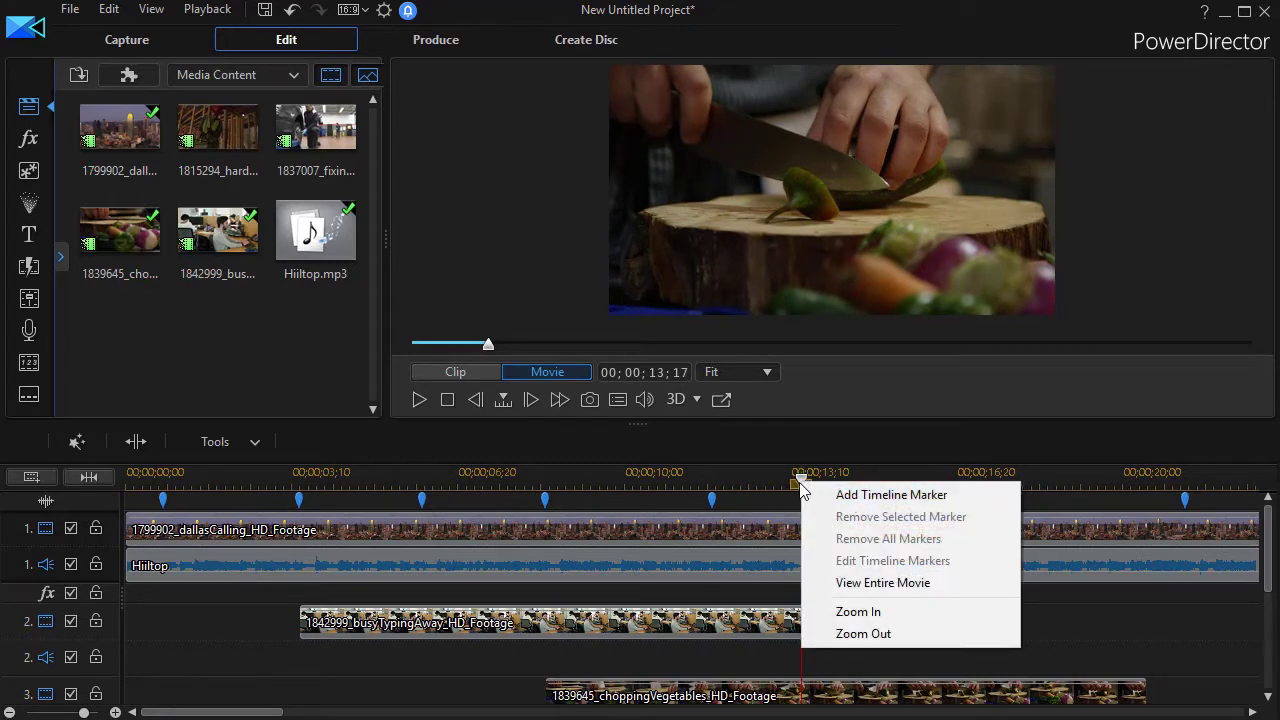
{"action": "left_click", "coordinate": [752, 477]}
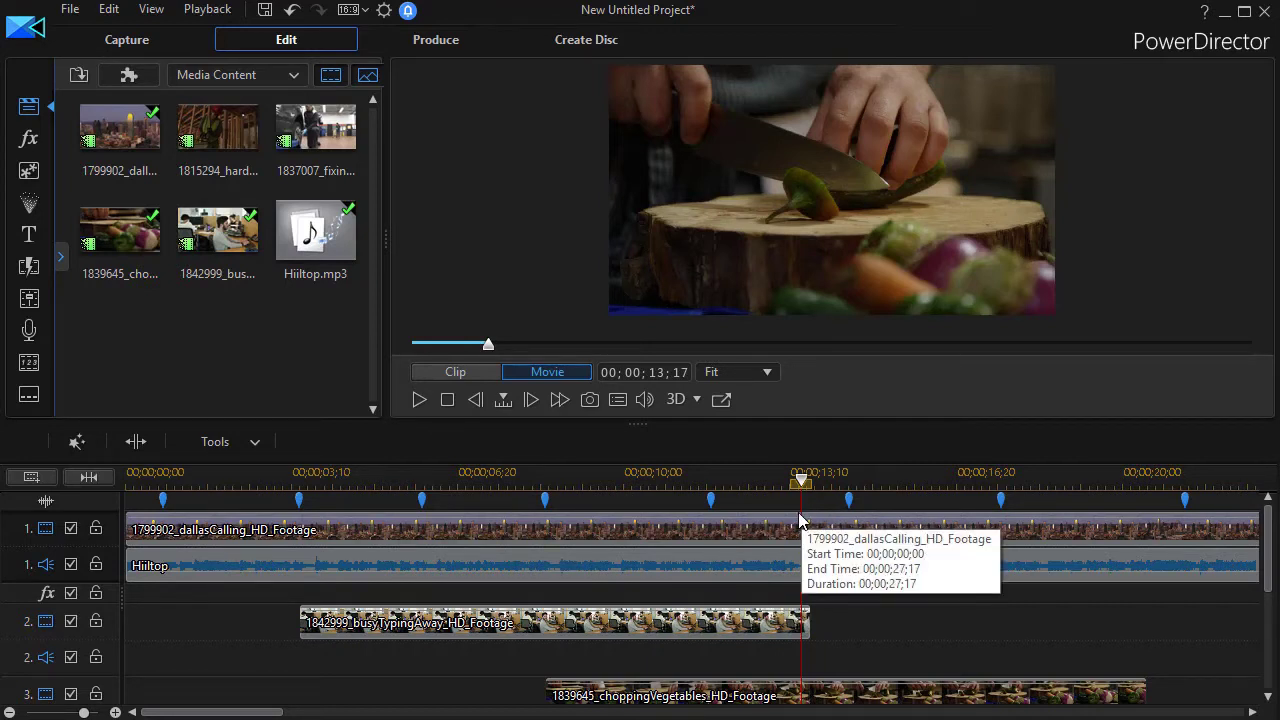
Undo back to only the Dallas clip and Hiltop music, then relaunch beat detection on the music.
{"action": "key", "text": "ctrl+z"}
{"action": "key", "text": "ctrl+z"}
{"action": "key", "text": "ctrl+z"}
{"action": "key", "text": "ctrl+z"}
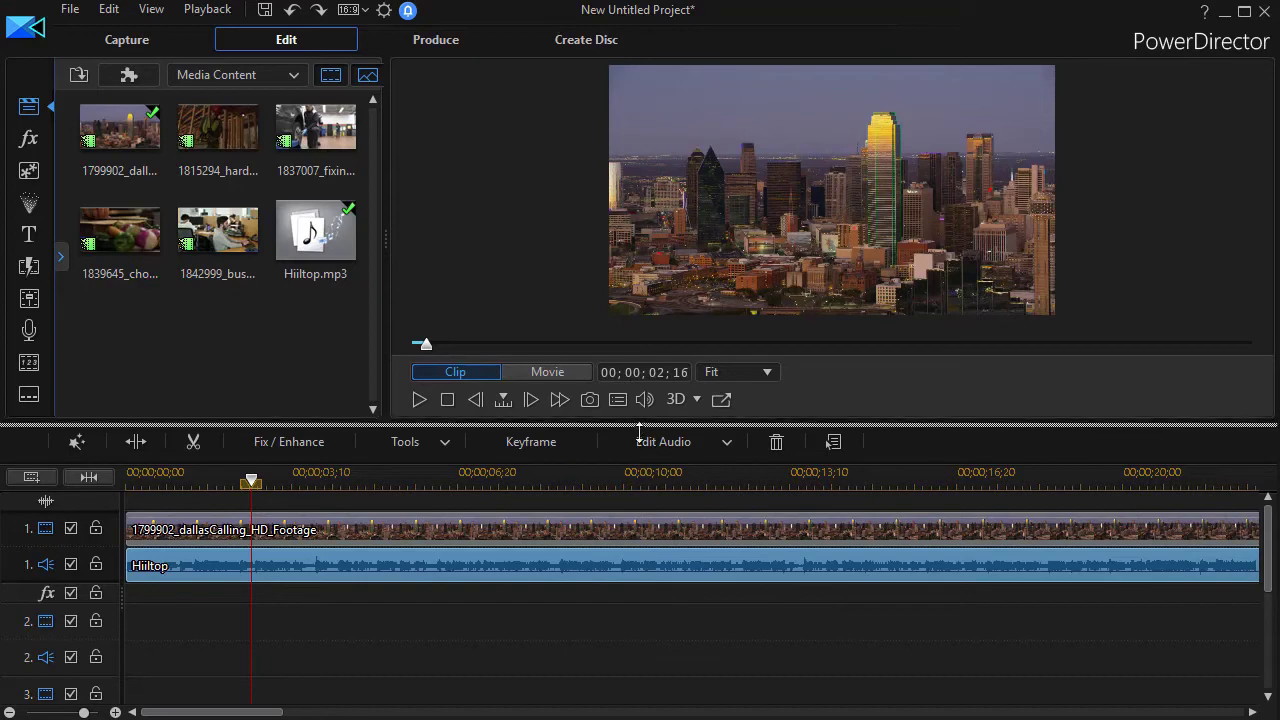
{"action": "left_click_drag", "start_coordinate": [640, 425], "coordinate": [640, 520]}
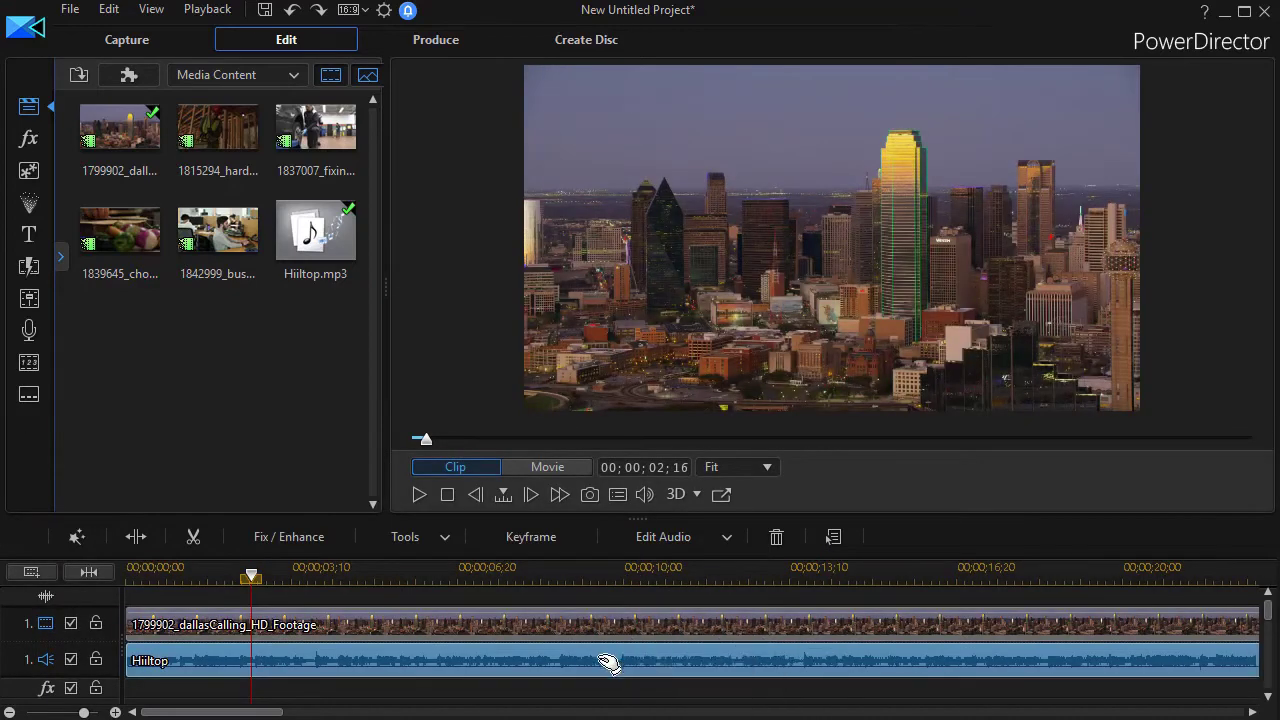
{"action": "right_click", "coordinate": [608, 663]}
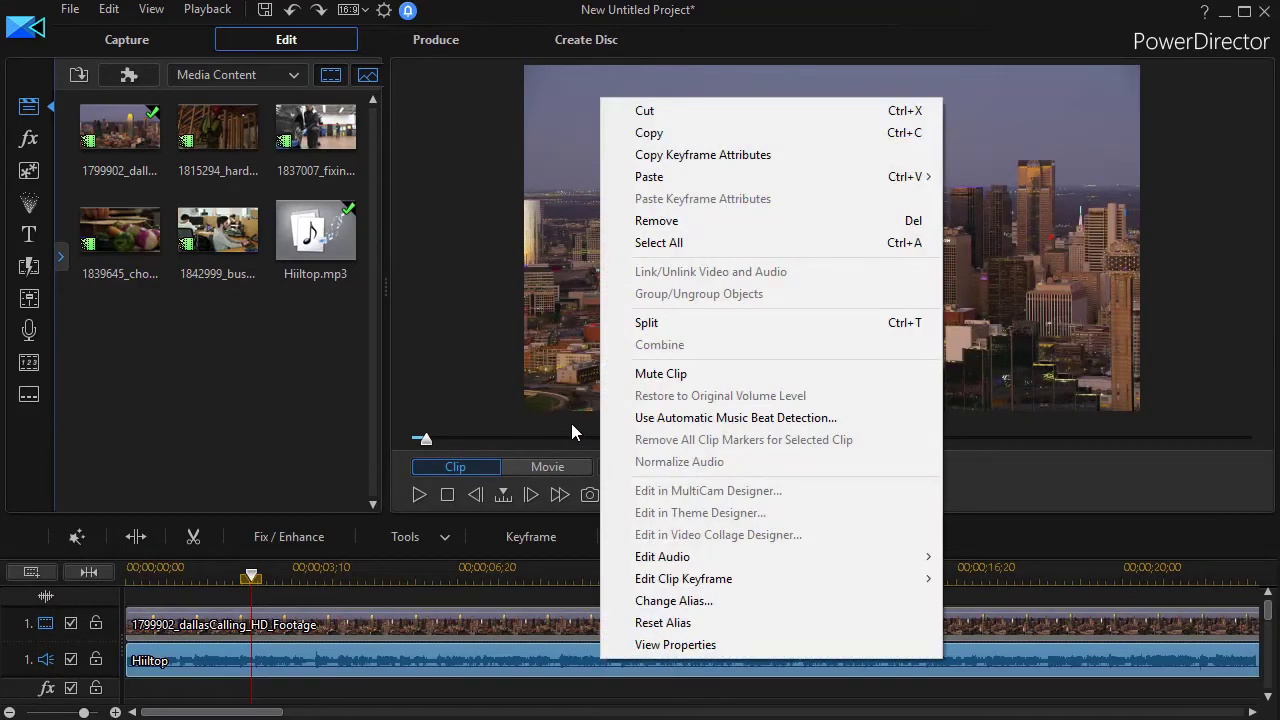
{"action": "left_click", "coordinate": [682, 416]}
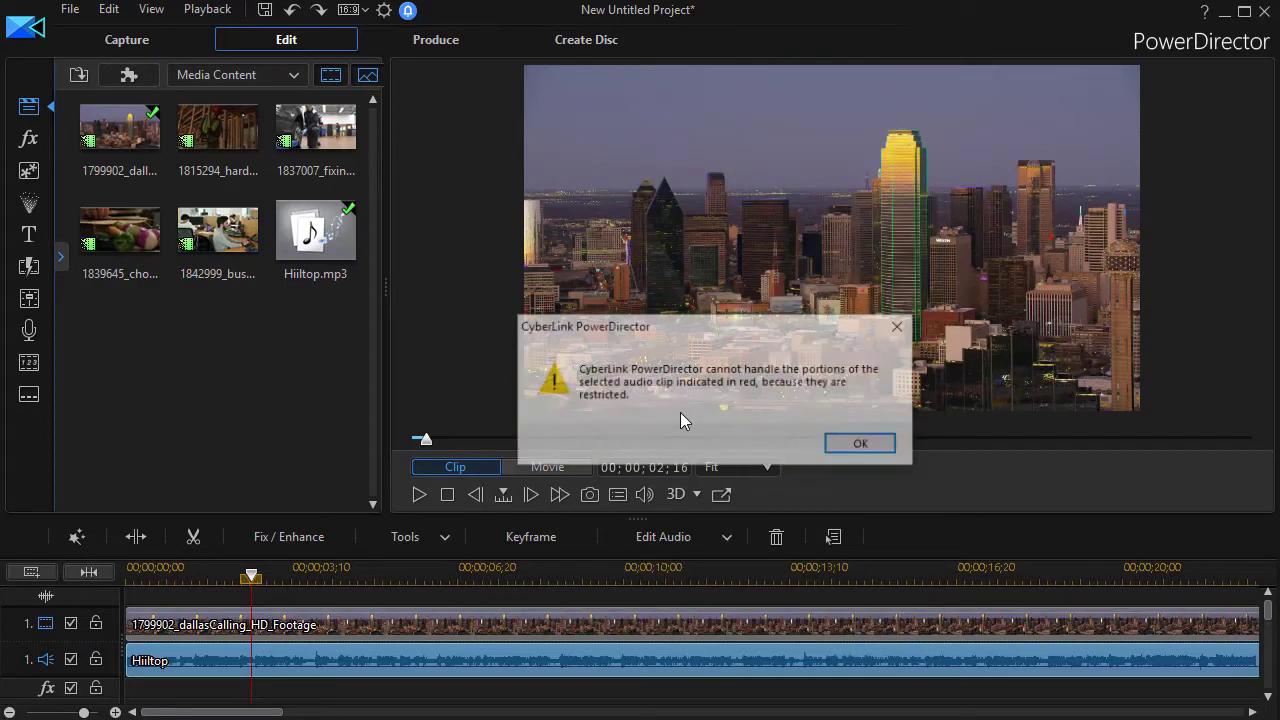
{"action": "left_click", "coordinate": [870, 445]}
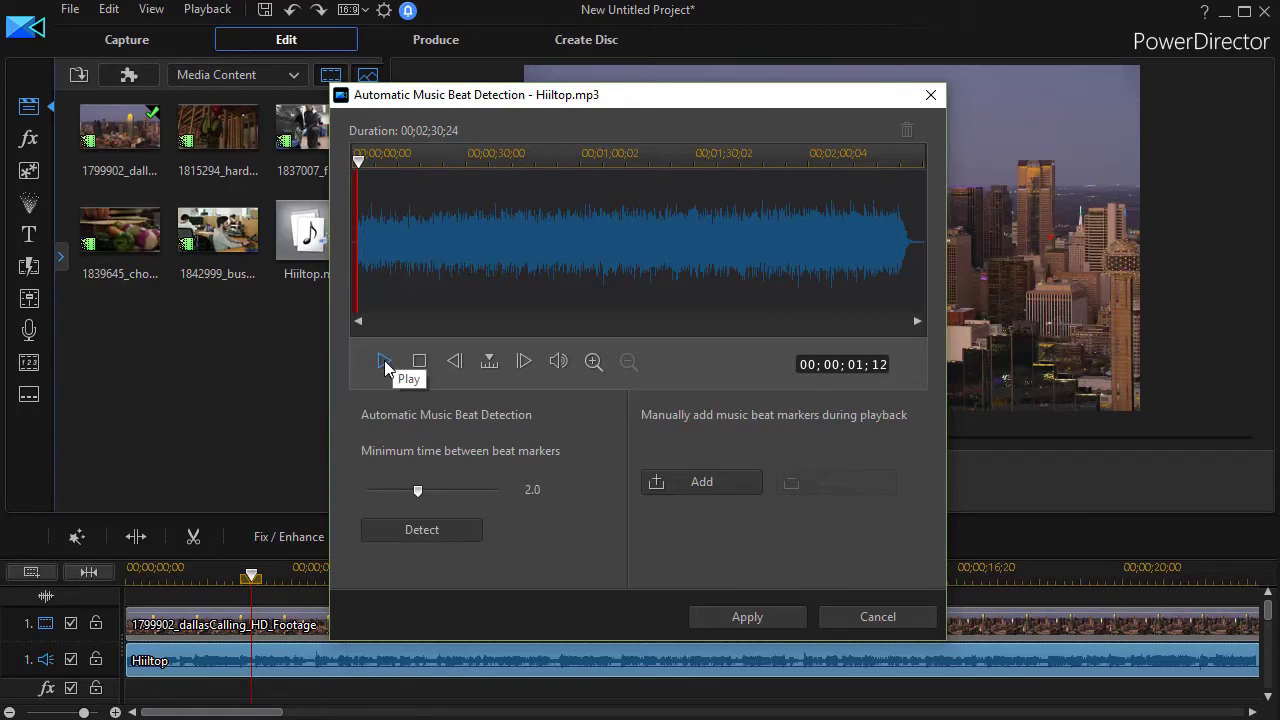
Play Hiiltop.mp3 and tap four beat markers by ear with M, then stop playback.
{"action": "left_click", "coordinate": [383, 358]}
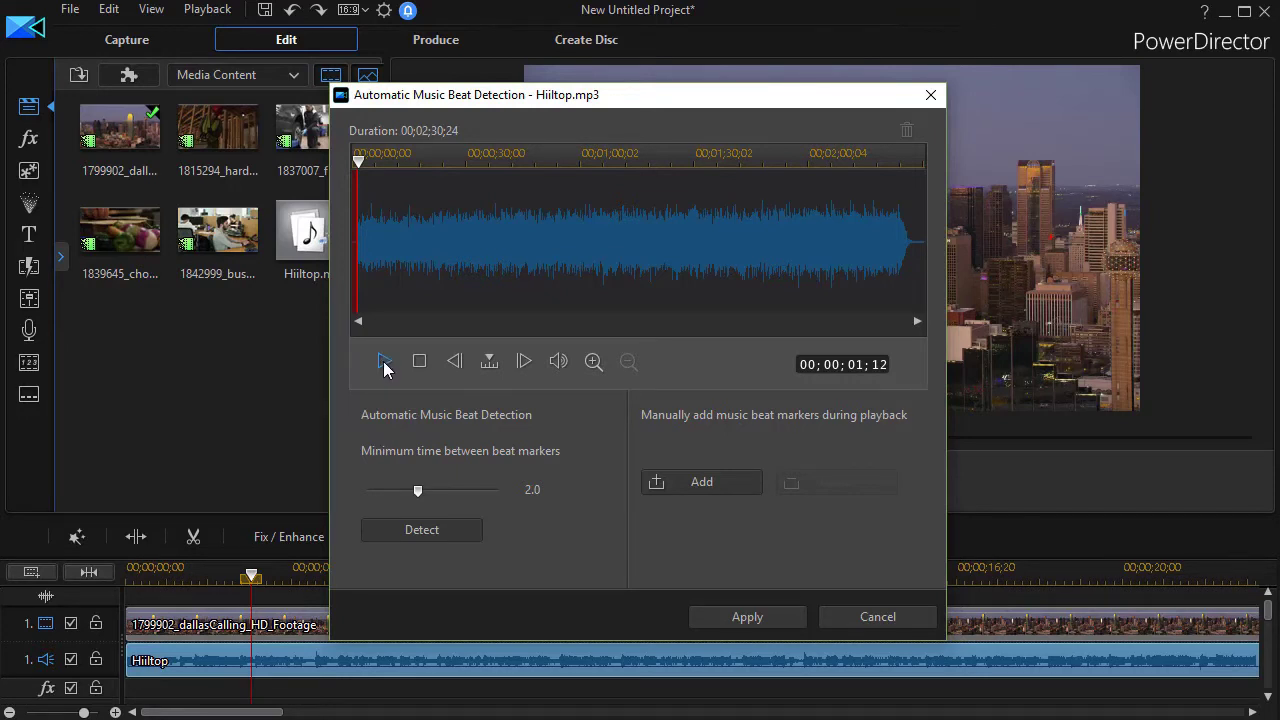
{"action": "left_click", "coordinate": [385, 362]}
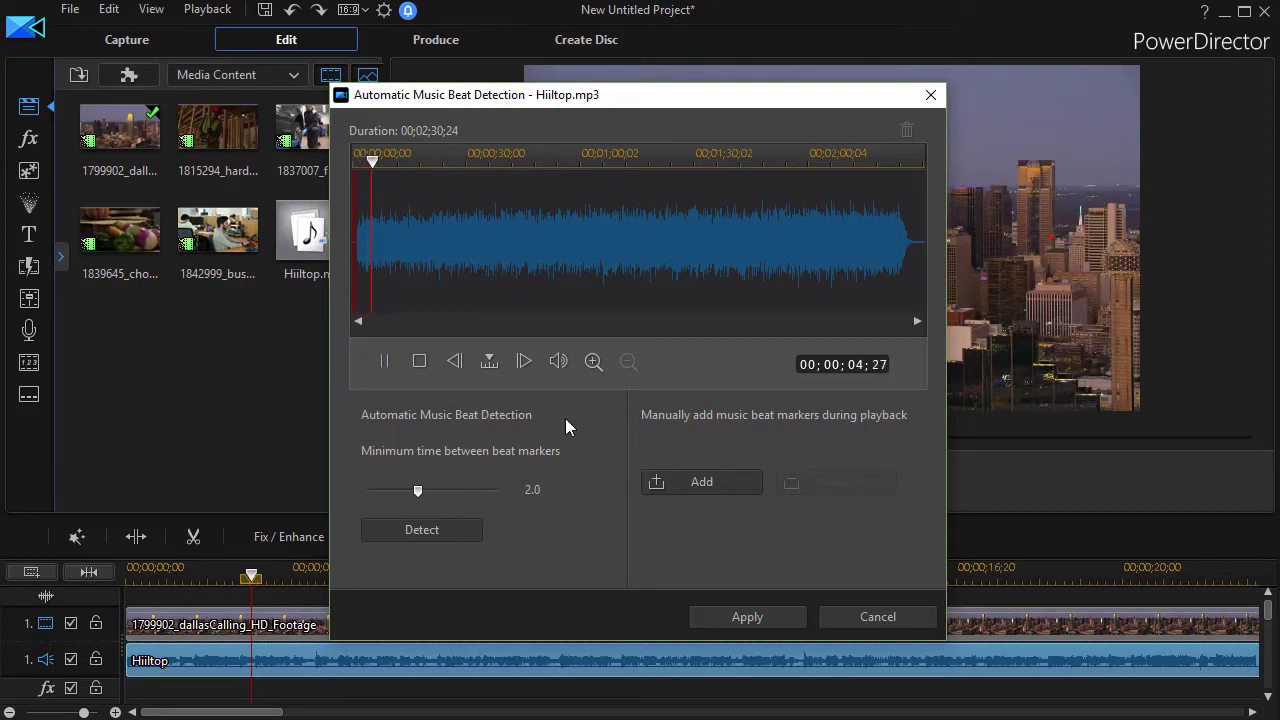
{"action": "key", "text": "m"}
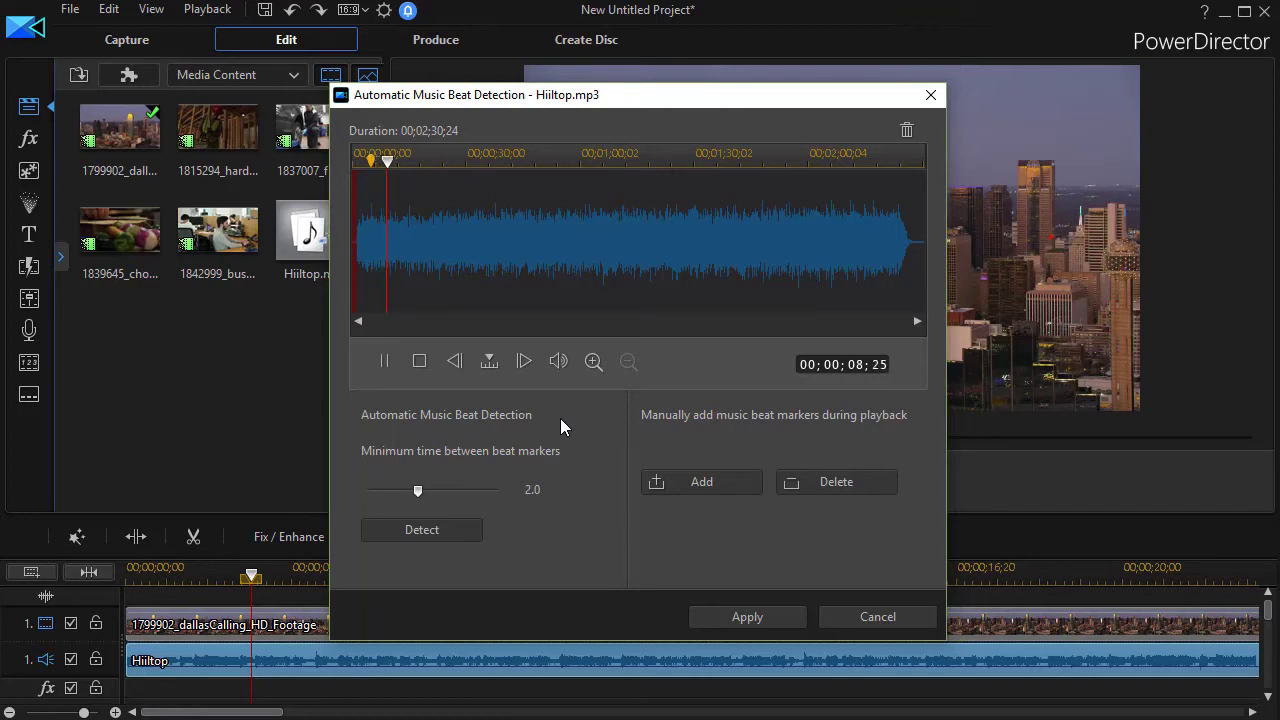
{"action": "key", "text": "m"}
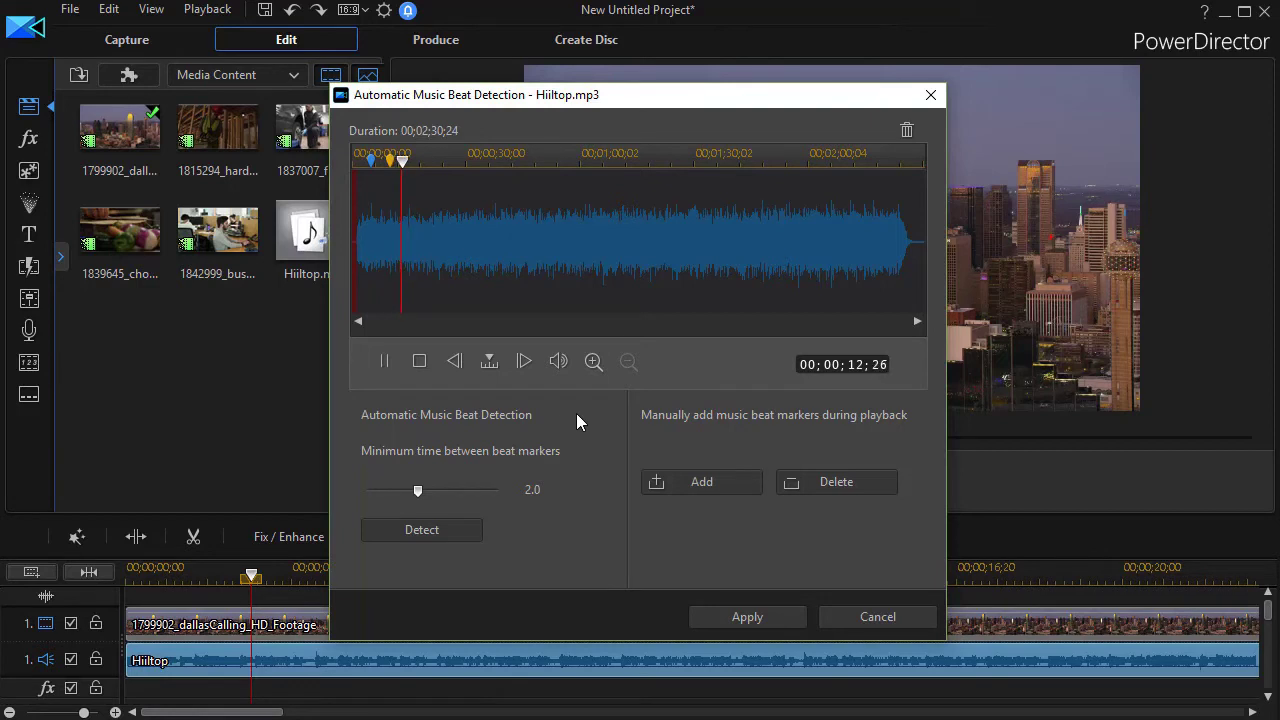
{"action": "key", "text": "m"}
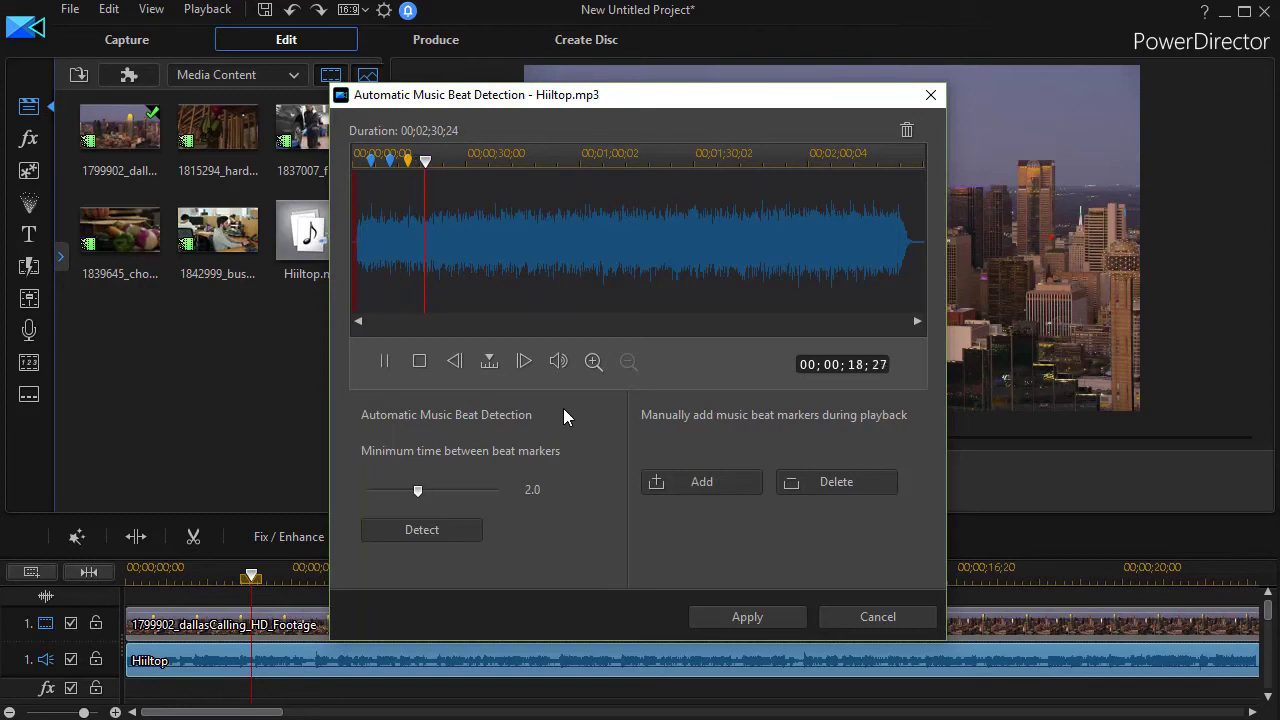
{"action": "key", "text": "m"}
{"action": "left_click", "coordinate": [419, 365]}
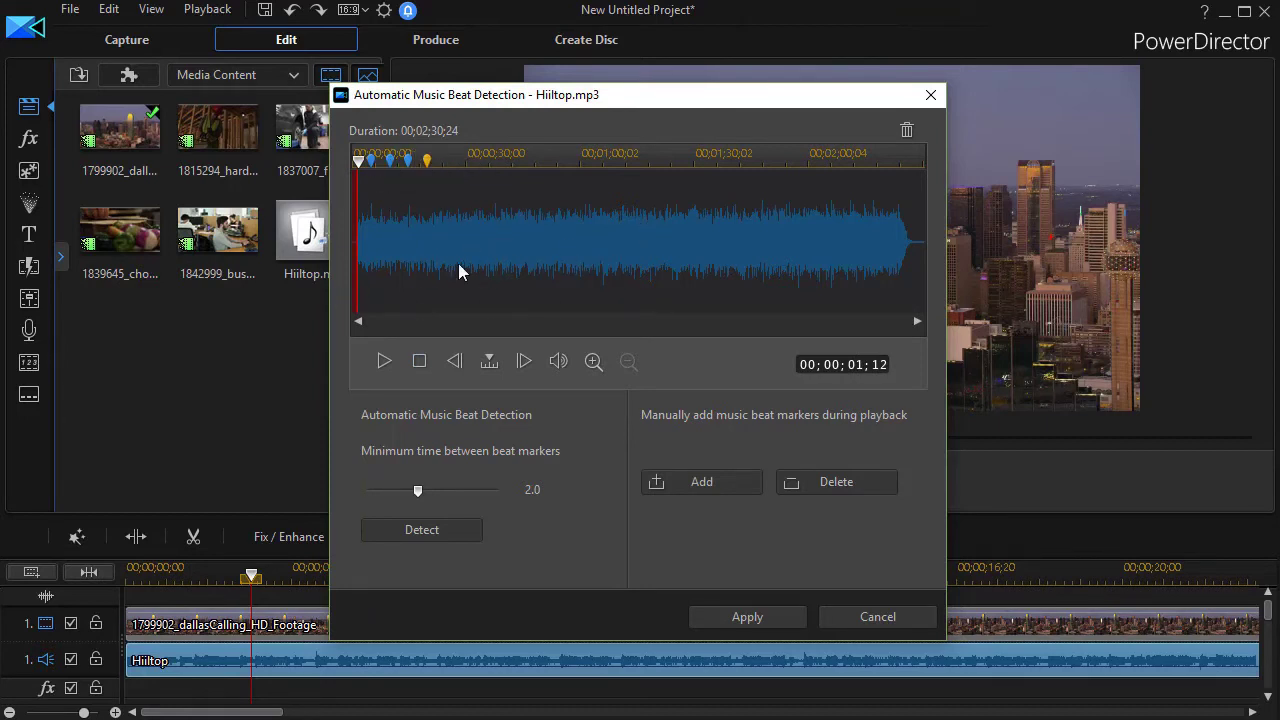
Zoom into the waveform to check the four markers and apply them to the timeline.
{"action": "left_click", "coordinate": [594, 362]}
{"action": "left_click", "coordinate": [592, 362]}
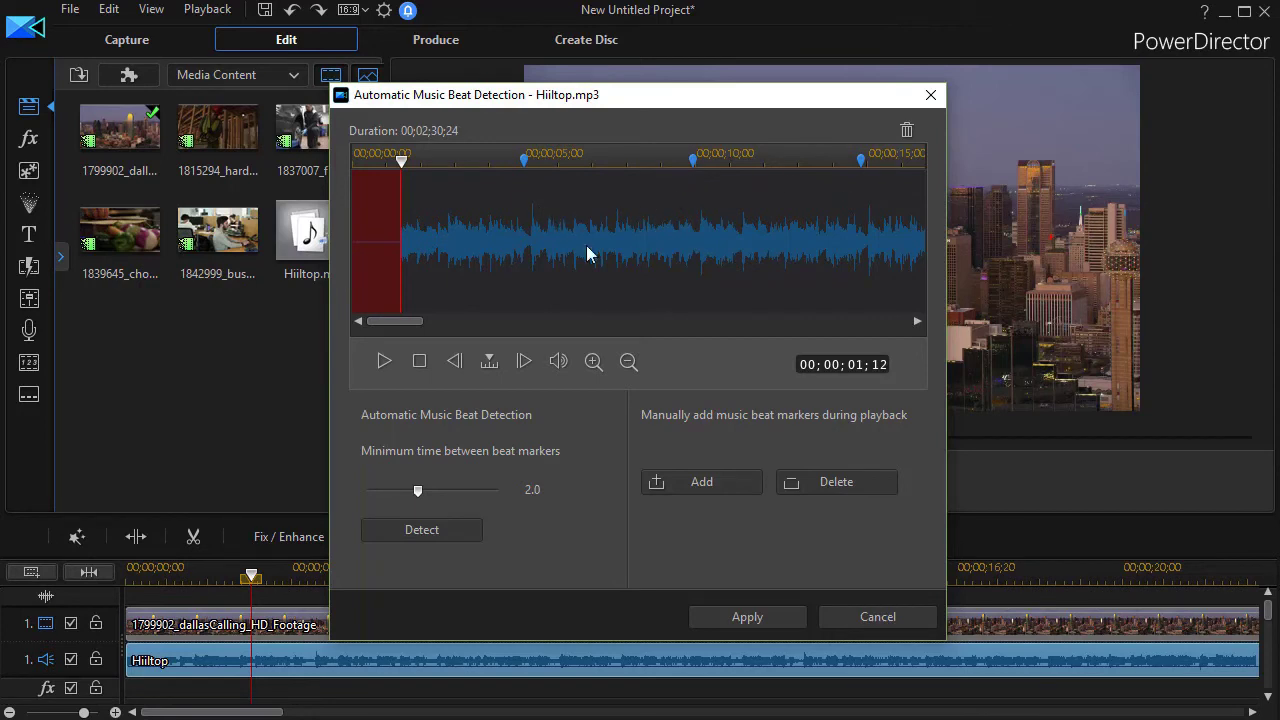
{"action": "left_click", "coordinate": [746, 617]}
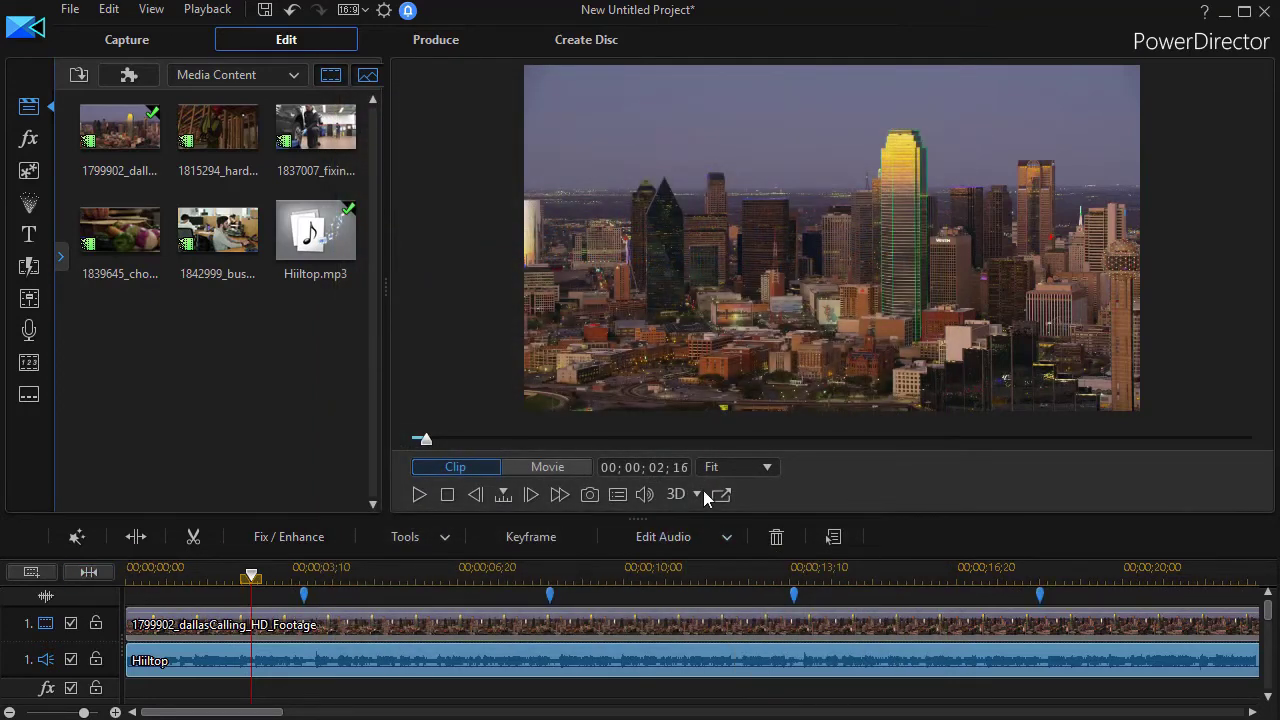
Place choppingVegetables on track 2 at the first marker and busyTypingAway on track 3 at the second.
{"action": "left_click_drag", "start_coordinate": [638, 519], "coordinate": [638, 330]}
{"action": "left_click_drag", "start_coordinate": [138, 232], "coordinate": [304, 527]}
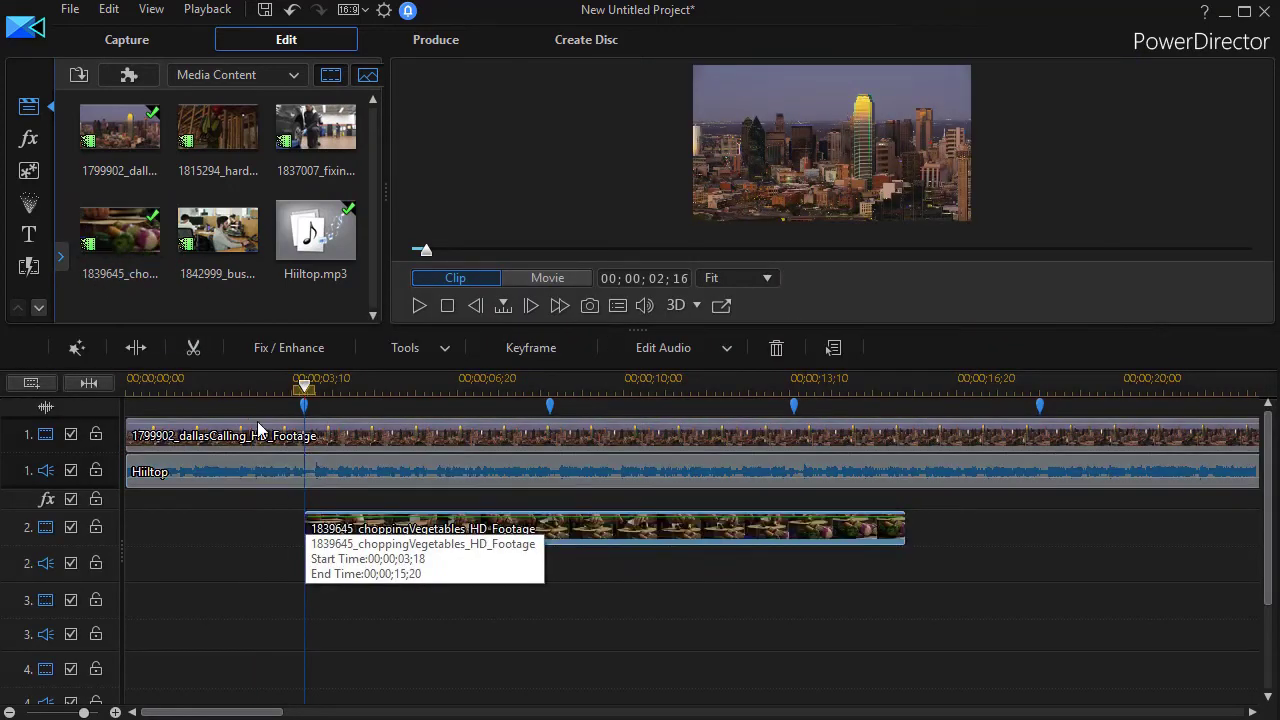
{"action": "left_click_drag", "start_coordinate": [217, 230], "coordinate": [548, 598]}
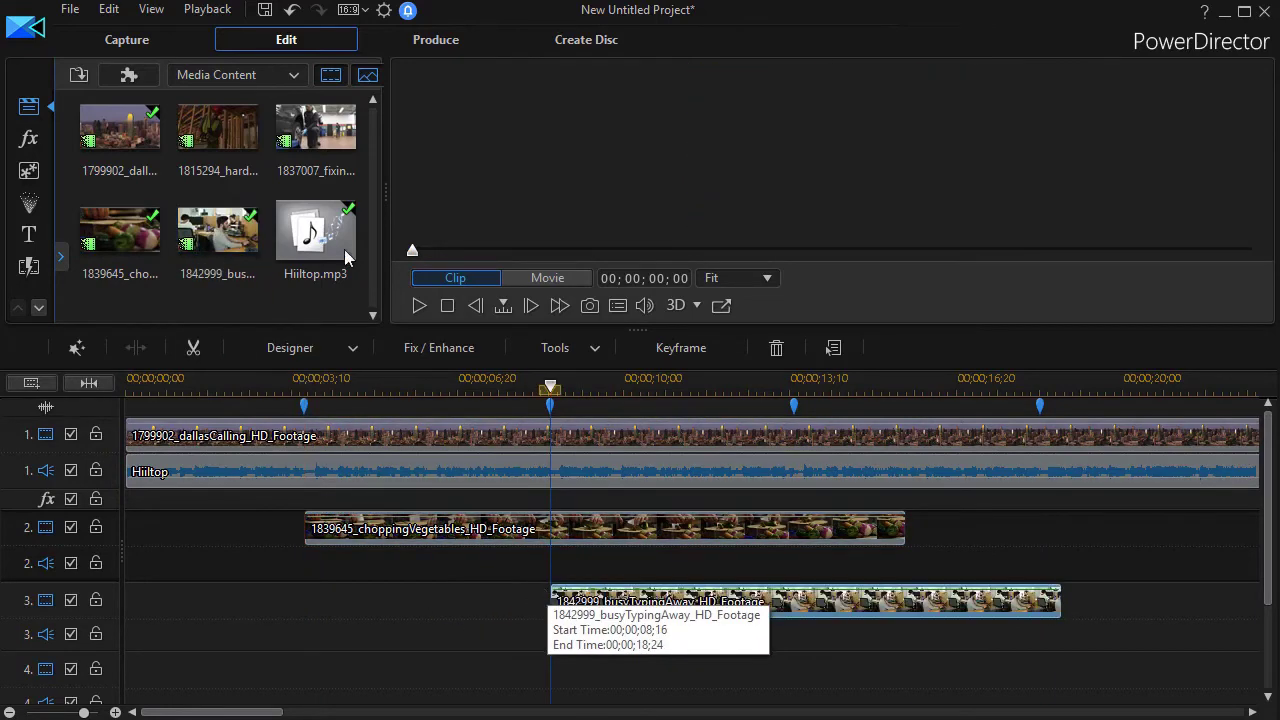
Place fixingIt on track 4 and hardAtWork on track 5 at the following beat markers.
{"action": "left_click_drag", "start_coordinate": [772, 631], "coordinate": [796, 667]}
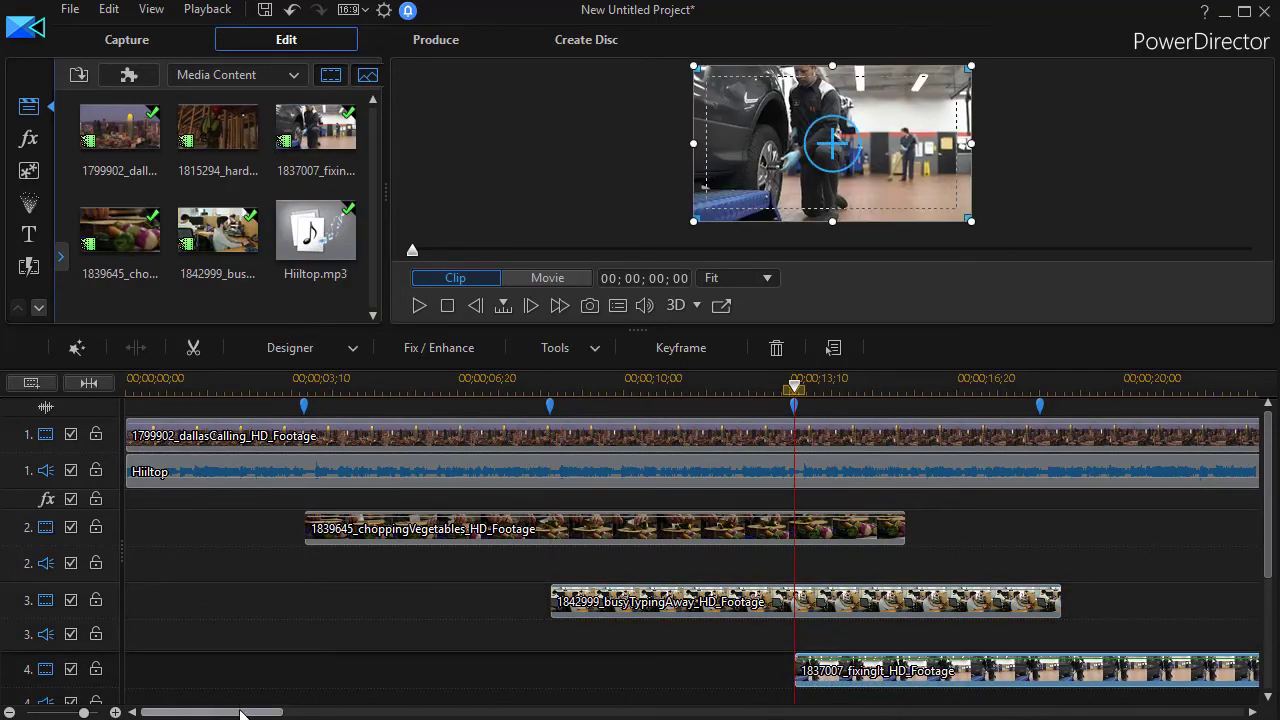
{"action": "left_click_drag", "start_coordinate": [228, 716], "coordinate": [273, 716]}
{"action": "left_click_drag", "start_coordinate": [1268, 562], "coordinate": [1266, 612]}
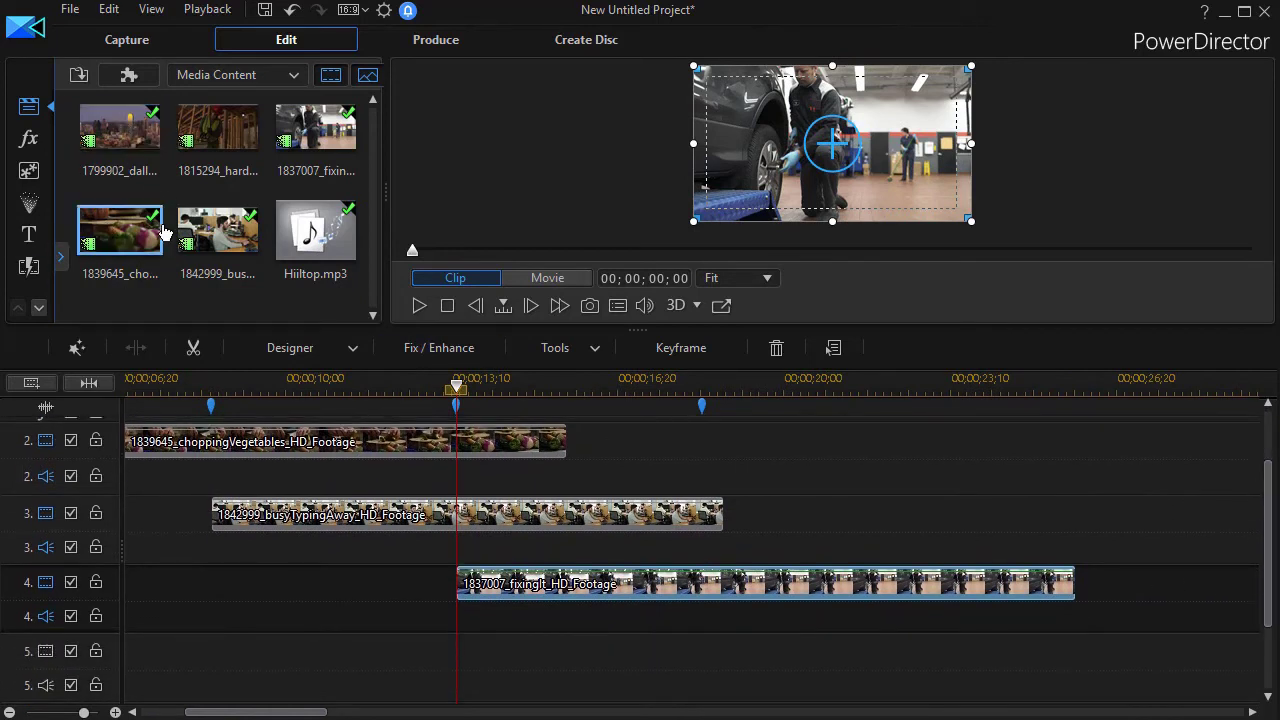
{"action": "mouse_move", "coordinate": [231, 124]}
{"action": "left_mouse_down"}
{"action": "mouse_move", "coordinate": [729, 603]}
{"action": "mouse_move", "coordinate": [737, 666]}
{"action": "mouse_move", "coordinate": [673, 660]}
{"action": "mouse_move", "coordinate": [699, 662]}
{"action": "left_mouse_up"}
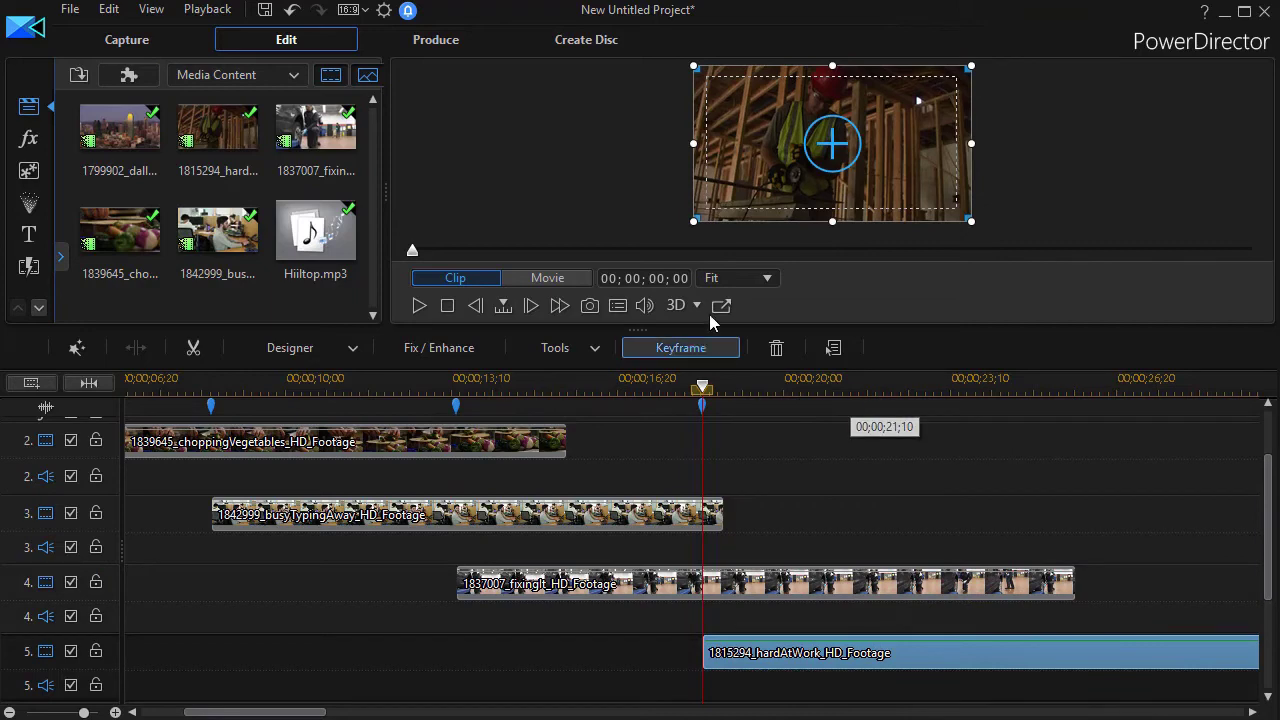
{"action": "left_click_drag", "start_coordinate": [638, 330], "coordinate": [420, 514]}
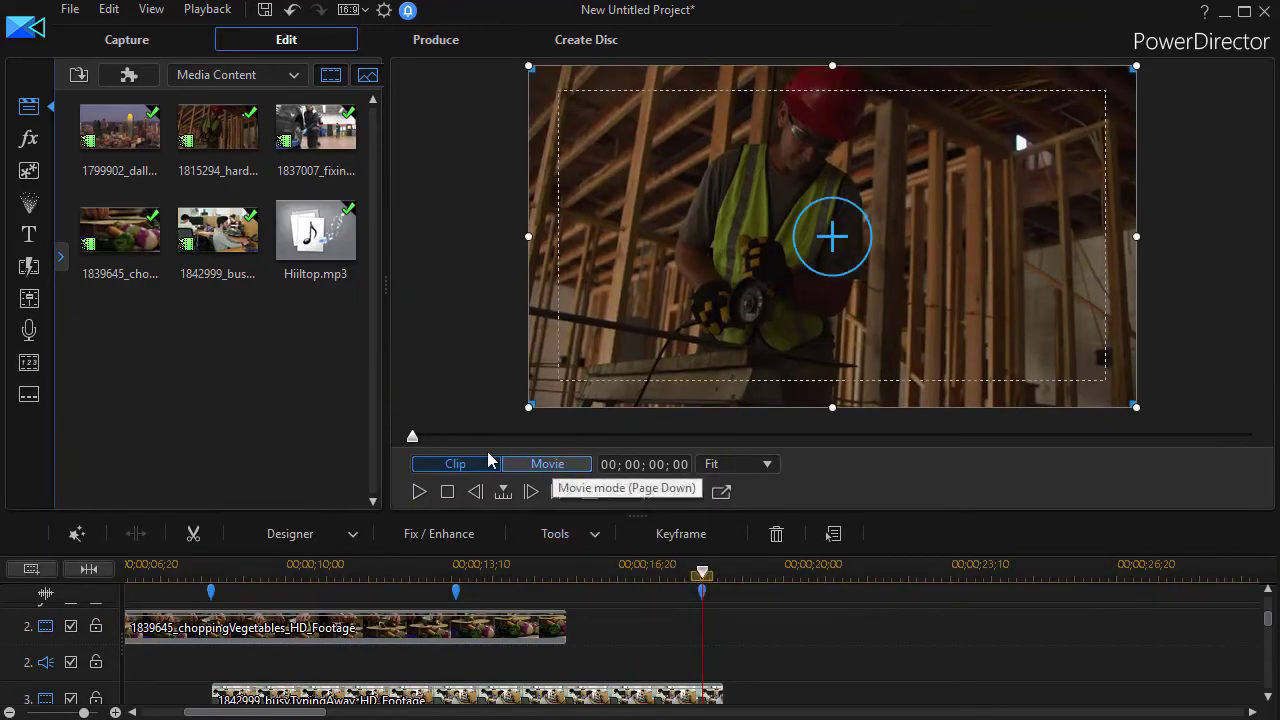
Play the full movie from the start and pause around 00;00;19;23 to check the staggered clips.
{"action": "left_click", "coordinate": [512, 464]}
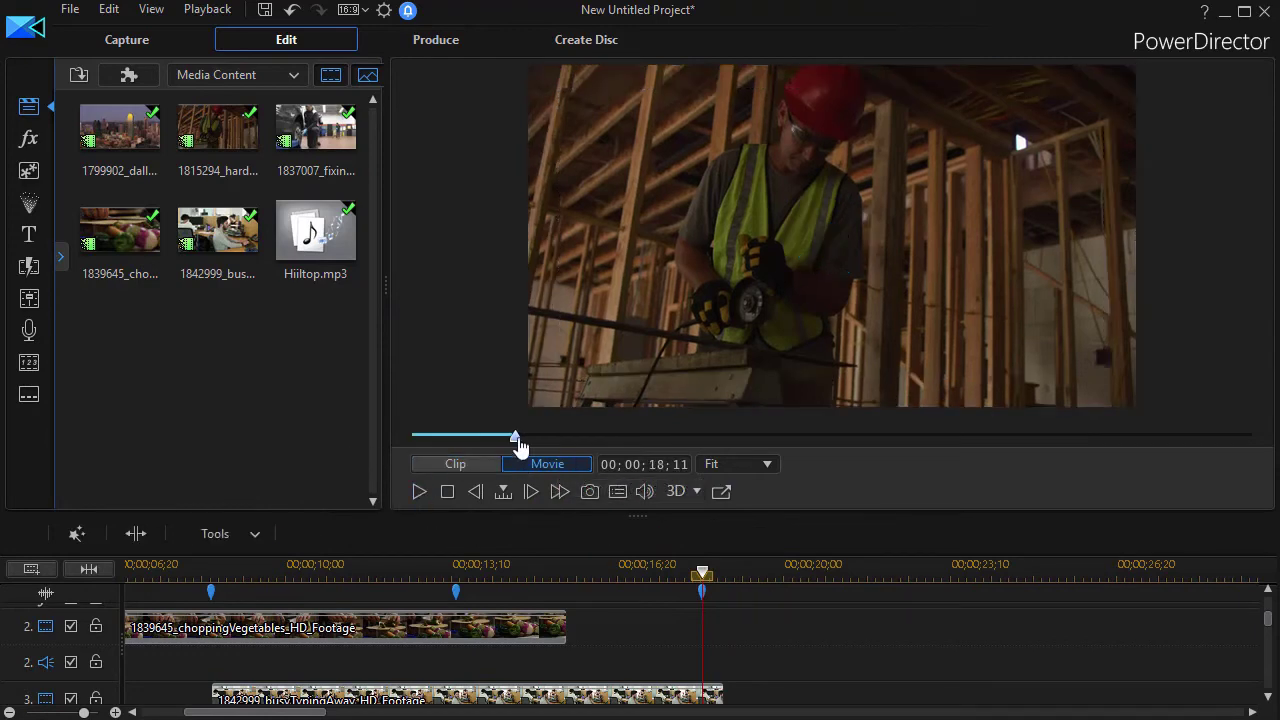
{"action": "left_click_drag", "start_coordinate": [515, 436], "coordinate": [323, 443]}
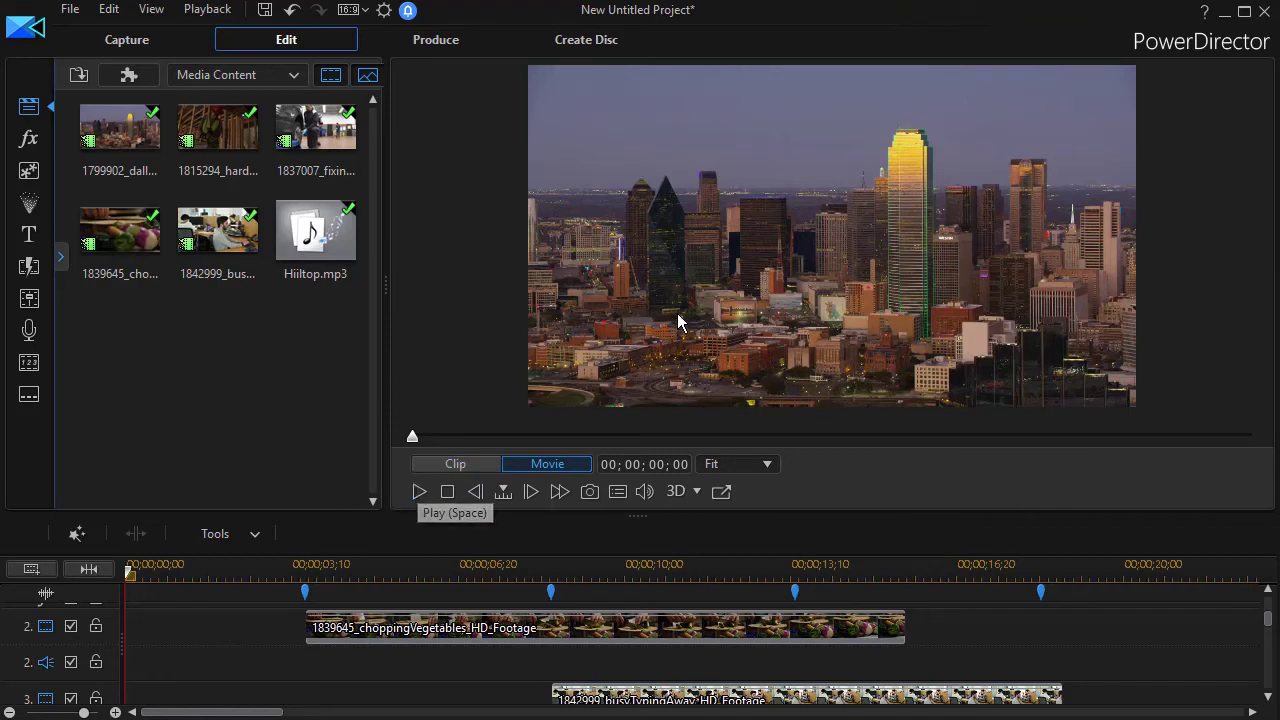
{"action": "left_click", "coordinate": [419, 493]}
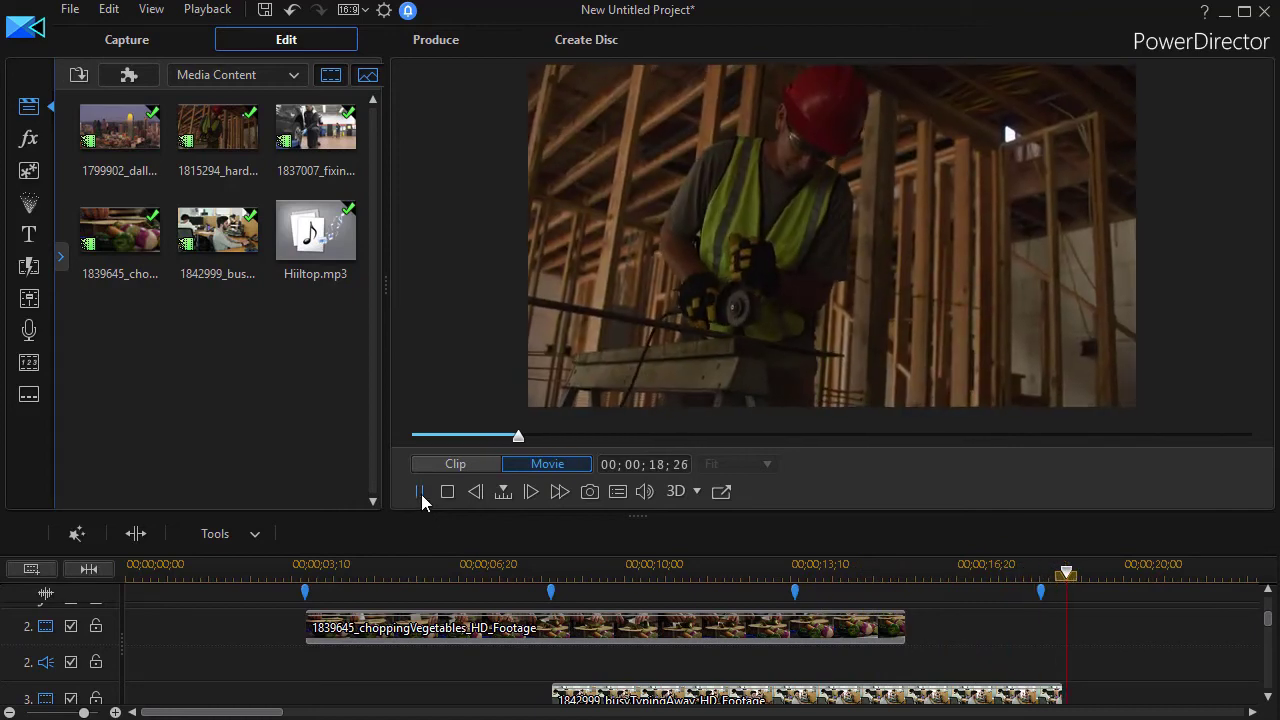
{"action": "left_click", "coordinate": [421, 494]}
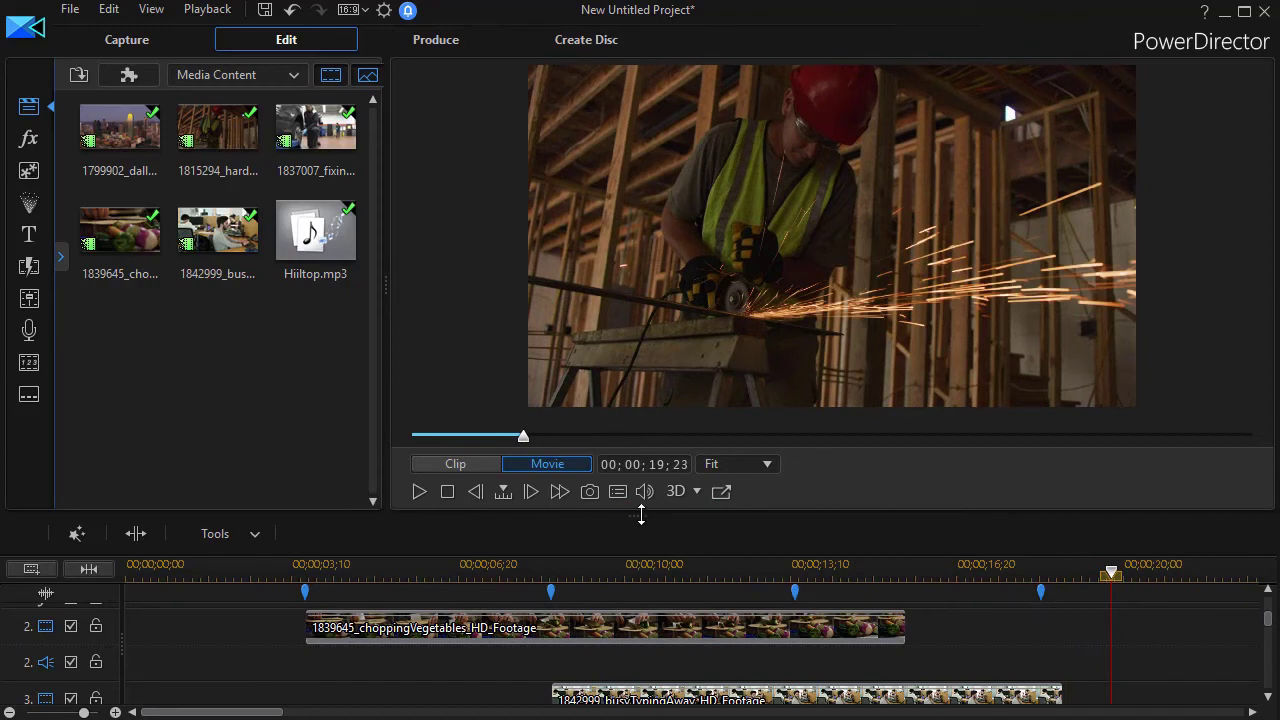
Raise the preview/timeline divider so video tracks 2–5 and their staggered clips are visible.
{"action": "left_click_drag", "start_coordinate": [641, 515], "coordinate": [638, 383]}
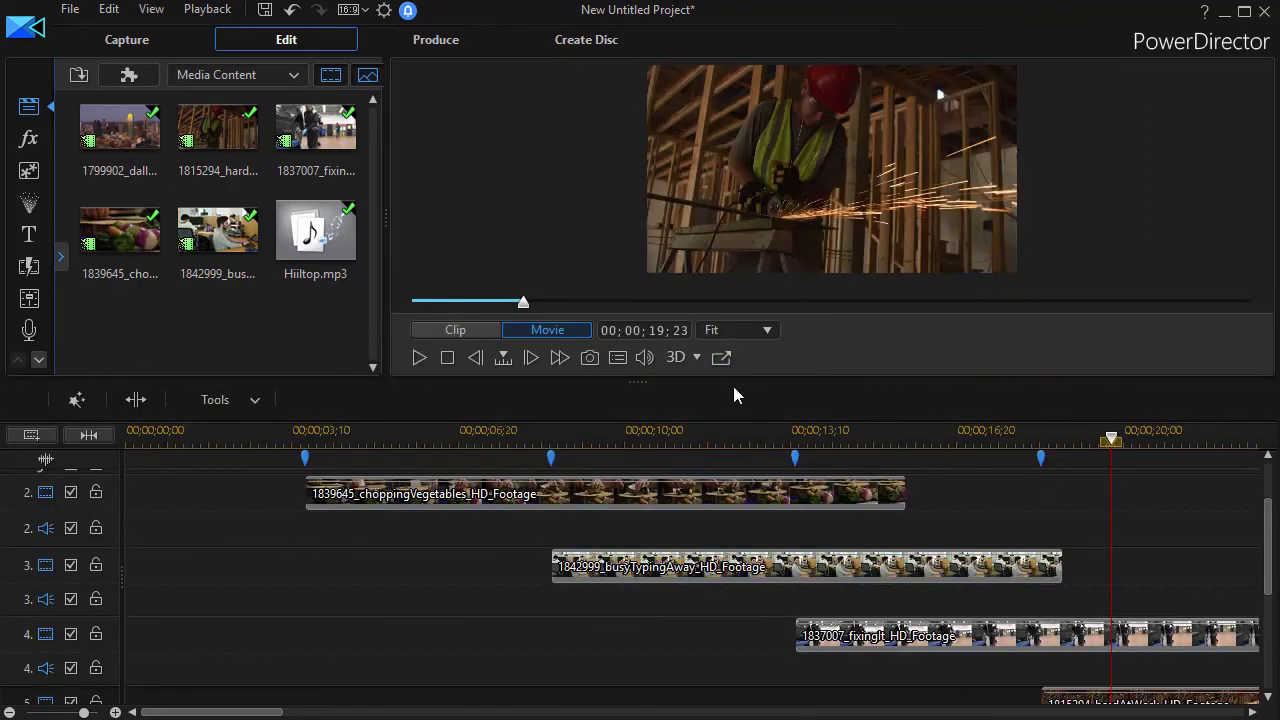